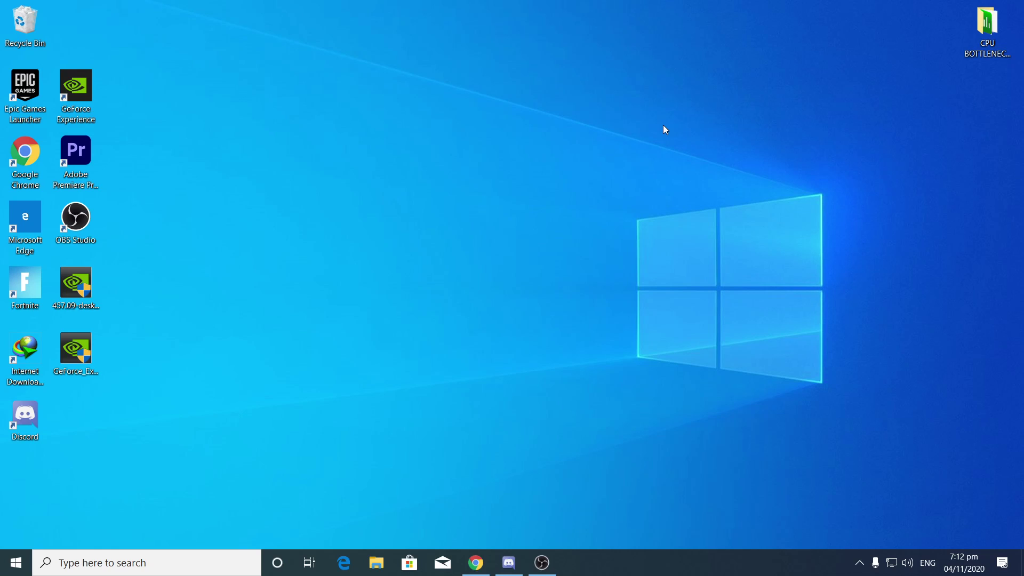
Step: Move the CPU BOTTLENECK FIX PACK BY RIPEX folder toward the middle of the desktop and open it
{"action": "left_click_drag", "start_coordinate": [987, 24], "coordinate": [675, 154]}
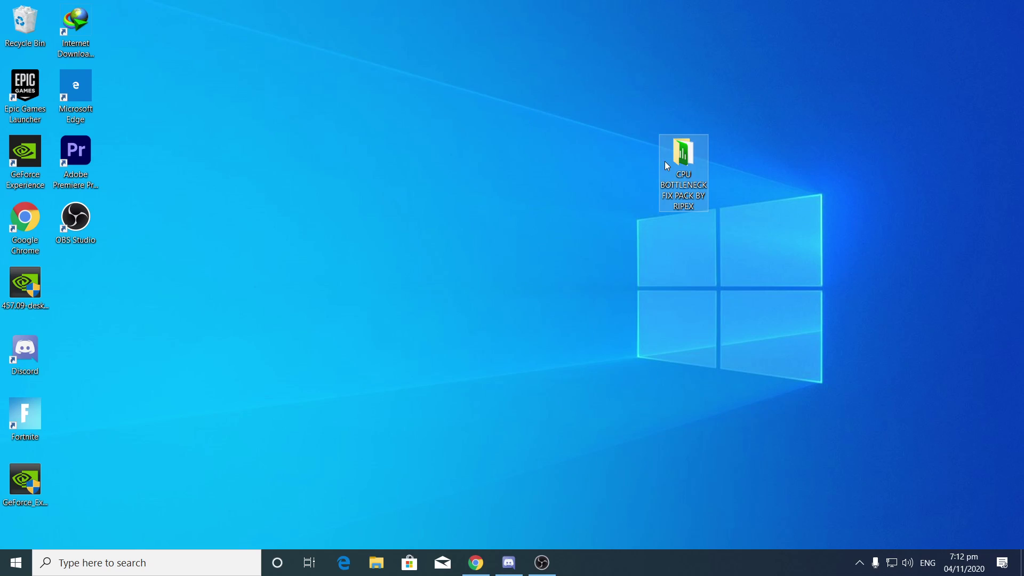
{"action": "left_click_drag", "start_coordinate": [594, 108], "coordinate": [768, 234]}
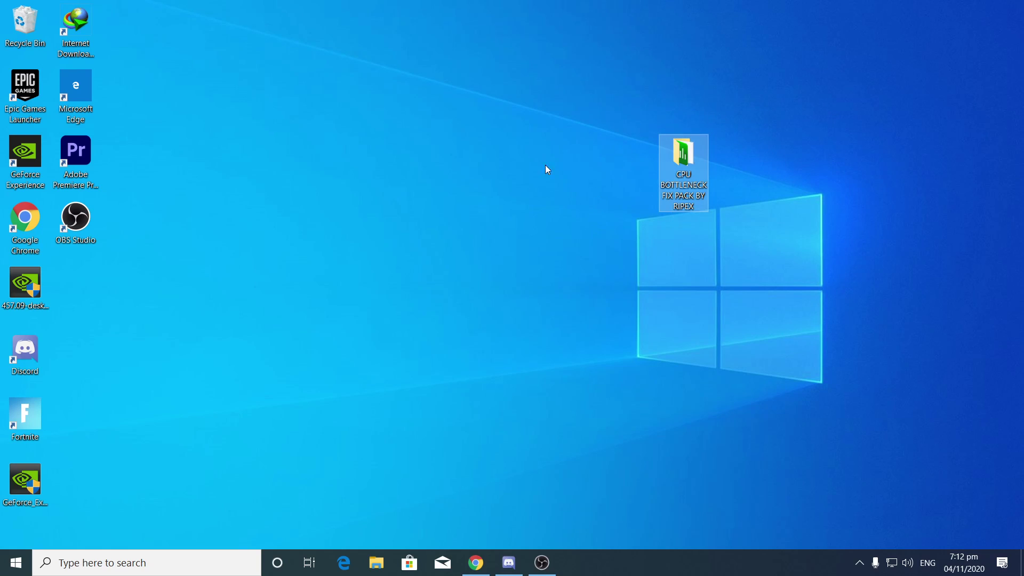
{"action": "double_click", "coordinate": [668, 162]}
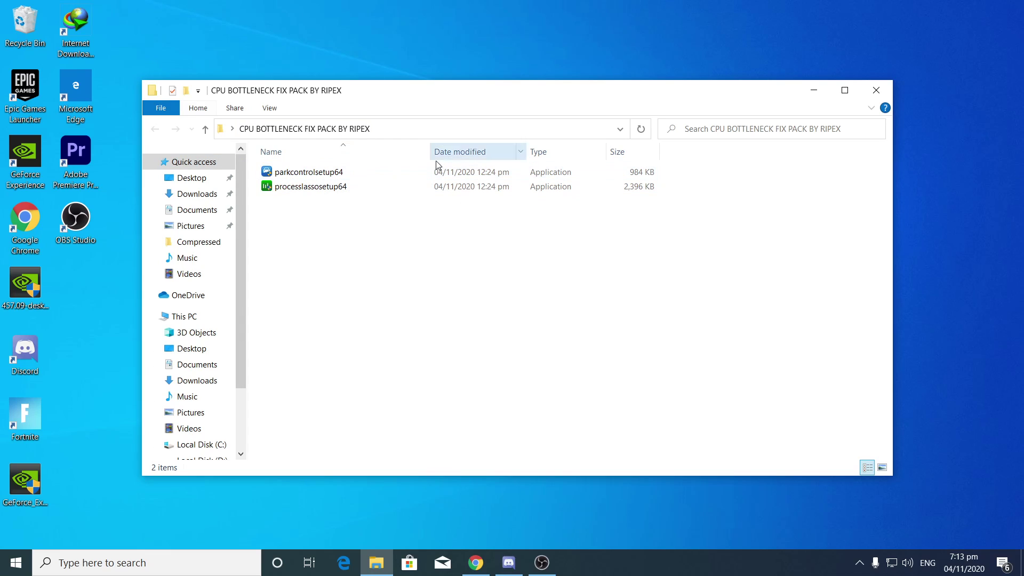
Step: Install ParkControl from parkcontrolsetup64 in English, accepting the license and the folder C:\Program Files\ParkControl
{"action": "double_click", "coordinate": [291, 173]}
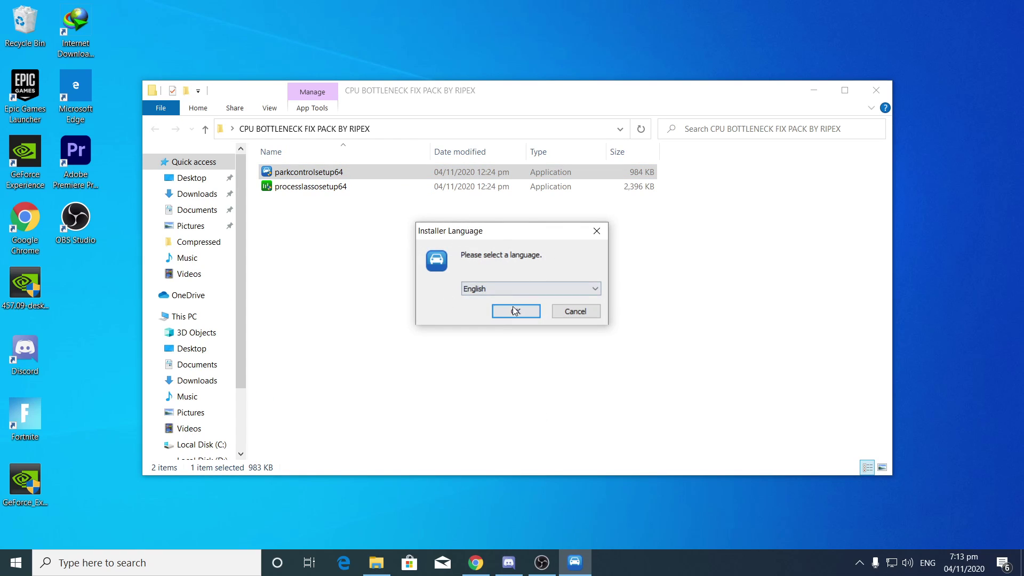
{"action": "left_click", "coordinate": [514, 310]}
{"action": "left_click", "coordinate": [594, 385]}
{"action": "left_click", "coordinate": [594, 385]}
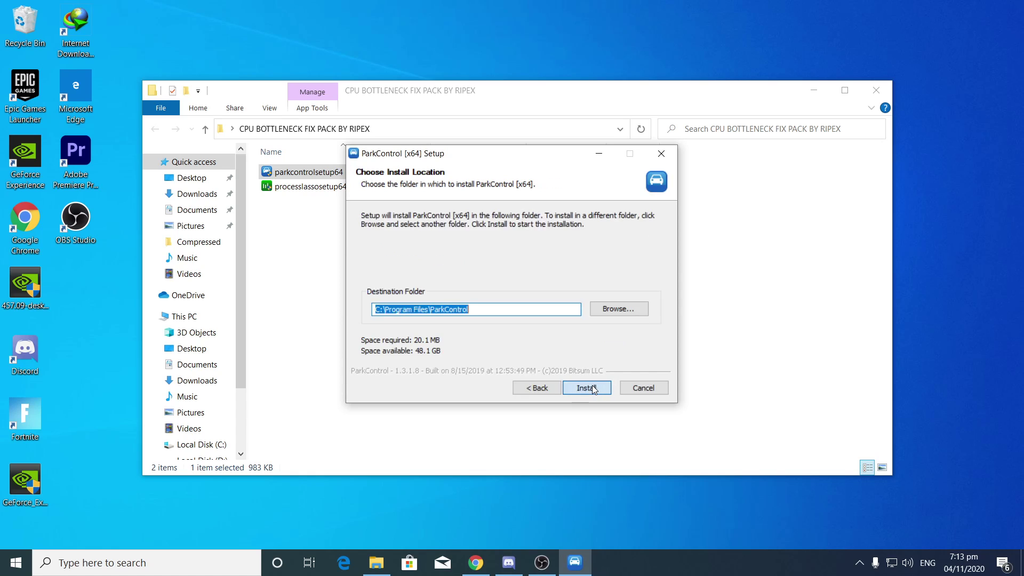
{"action": "left_click", "coordinate": [592, 387]}
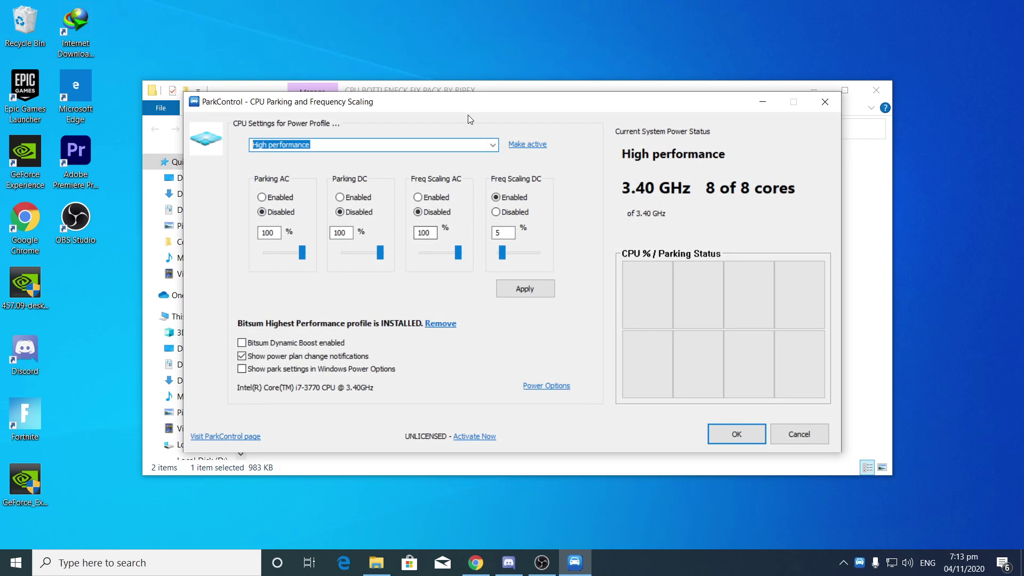
Step: Move ParkControl aside and install Process Lasso from processlassosetup64 in English with the default components in C:\Program Files\Process Lasso
{"action": "left_click_drag", "start_coordinate": [469, 118], "coordinate": [665, 258]}
{"action": "left_click", "coordinate": [325, 189]}
{"action": "double_click", "coordinate": [325, 190]}
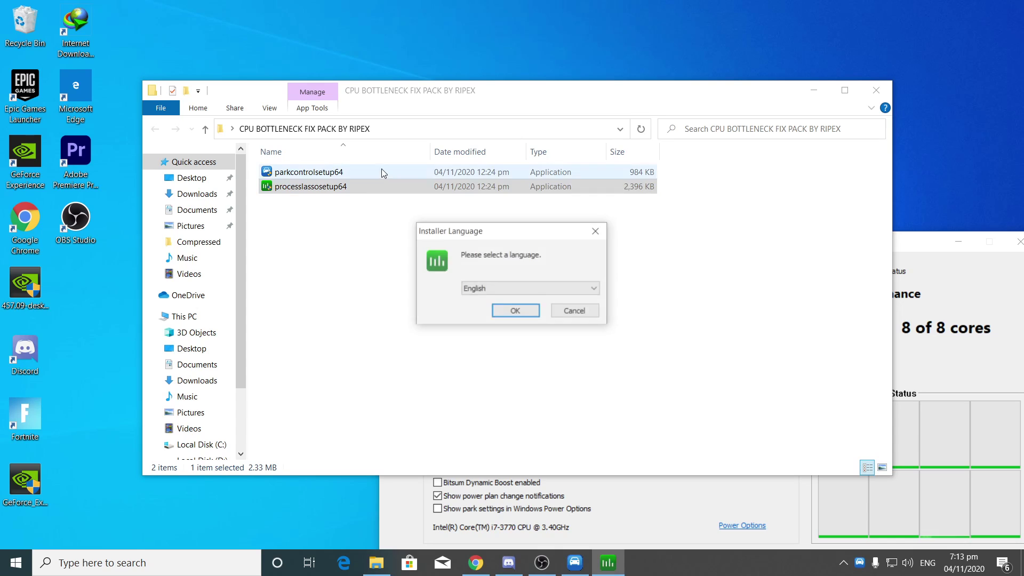
{"action": "left_click", "coordinate": [526, 315]}
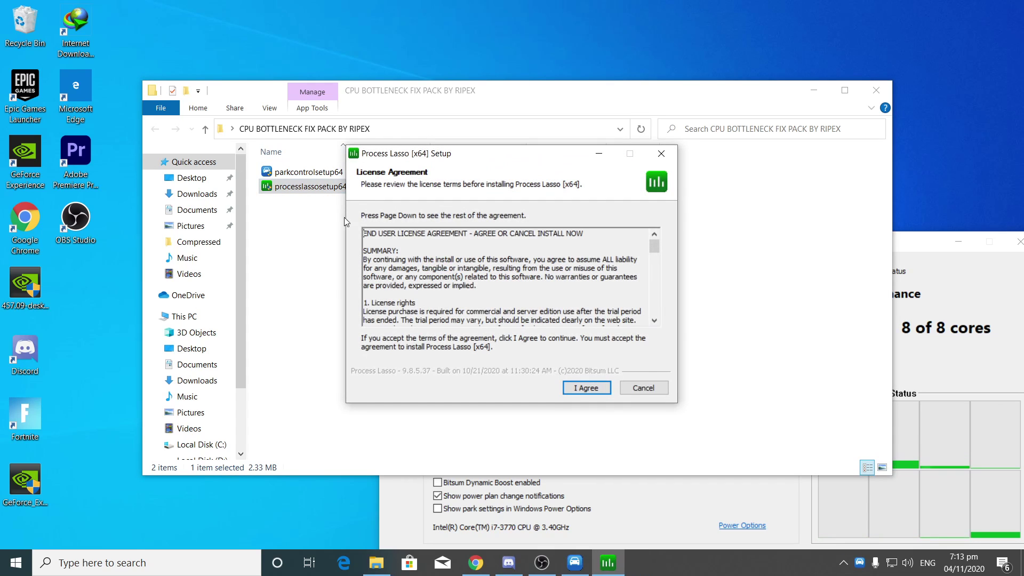
{"action": "left_click", "coordinate": [574, 384]}
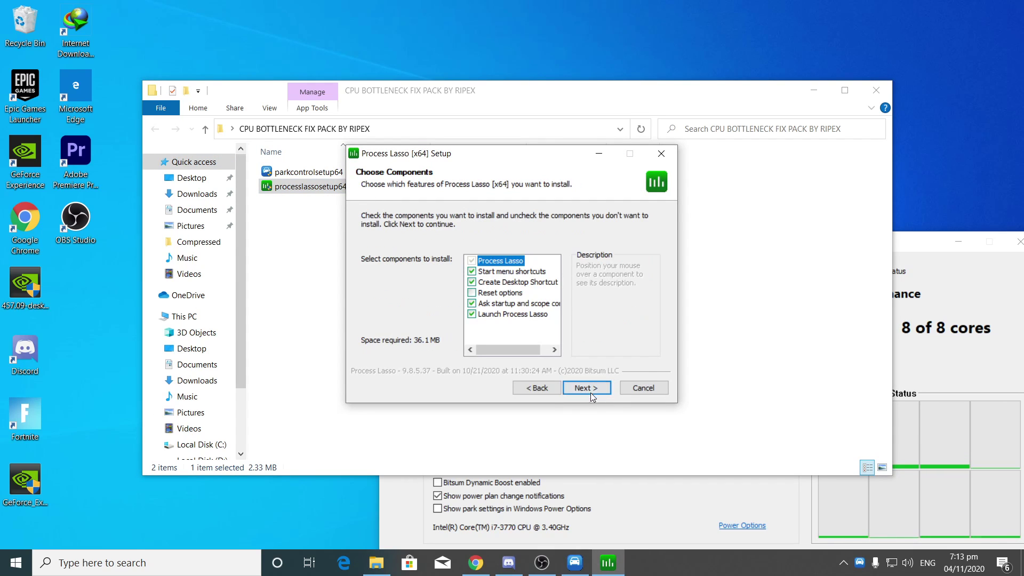
{"action": "left_click", "coordinate": [587, 388]}
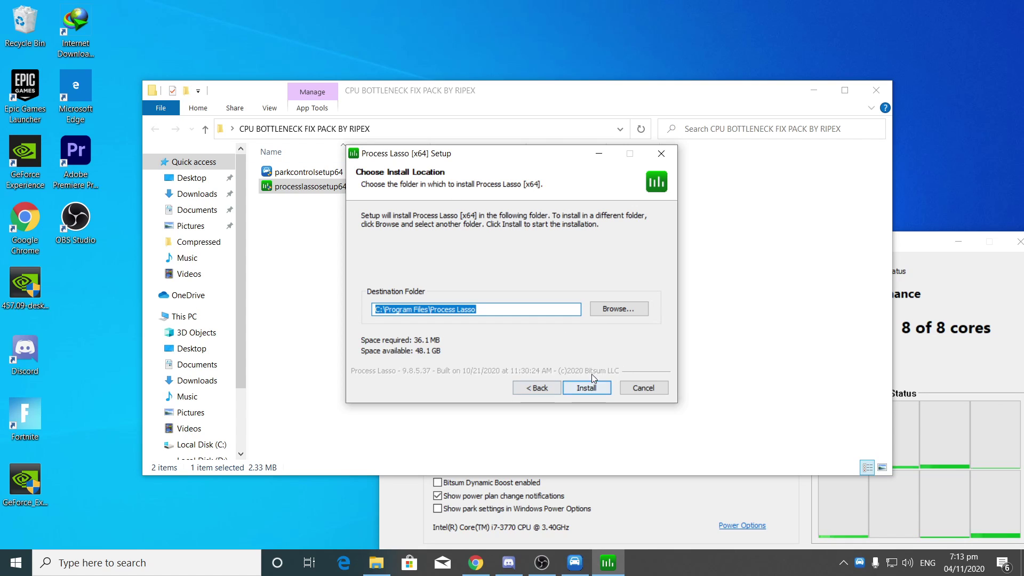
{"action": "left_click", "coordinate": [599, 394]}
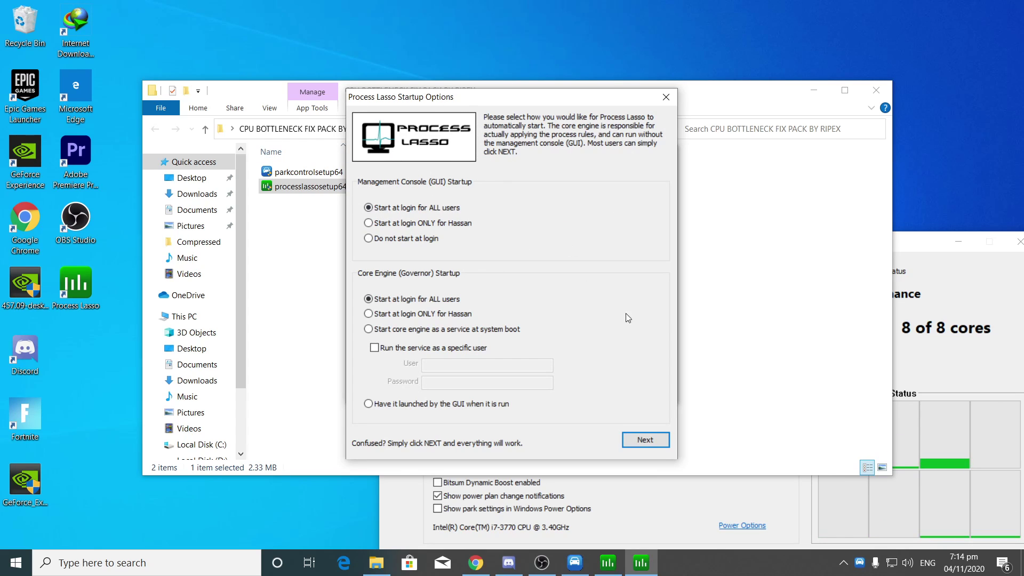
Step: Finish Process Lasso's setup with login startup for all users and management of all processes, and close the installer folder
{"action": "left_click", "coordinate": [658, 440]}
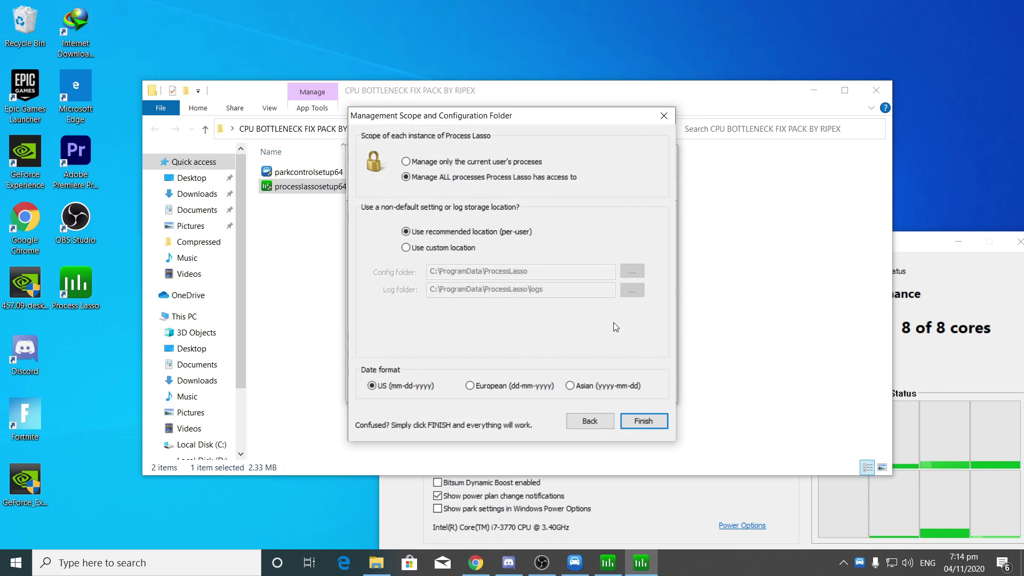
{"action": "left_click", "coordinate": [643, 421]}
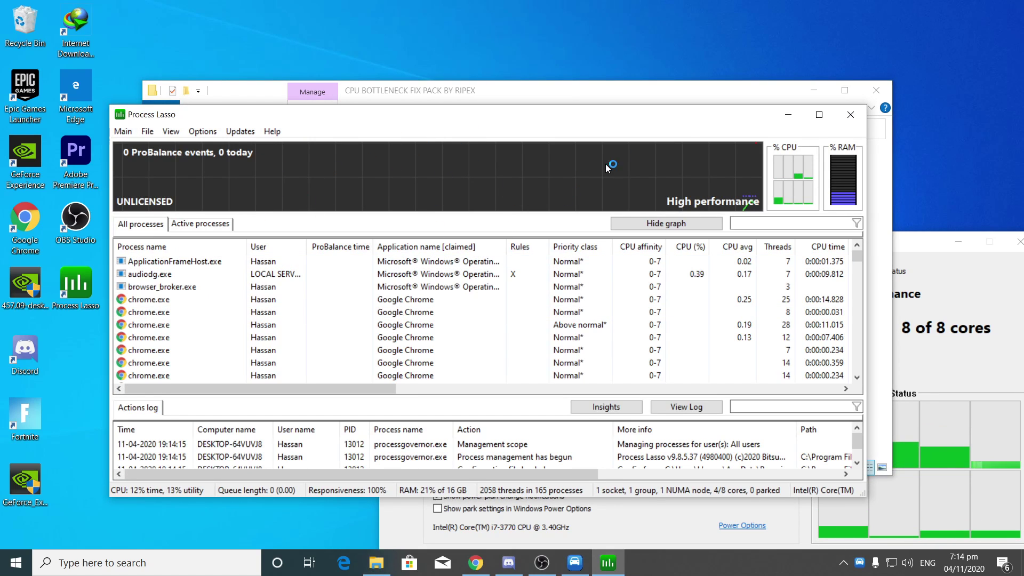
{"action": "left_click", "coordinate": [884, 90]}
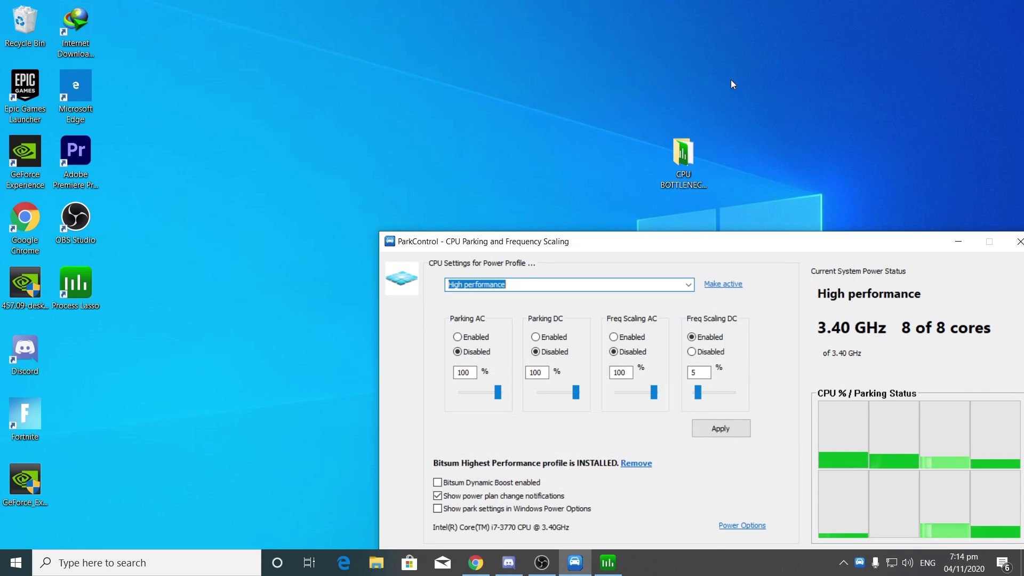
Step: Make Bitsum Highest Performance the active power profile in ParkControl and apply its settings
{"action": "left_click_drag", "start_coordinate": [674, 249], "coordinate": [539, 110]}
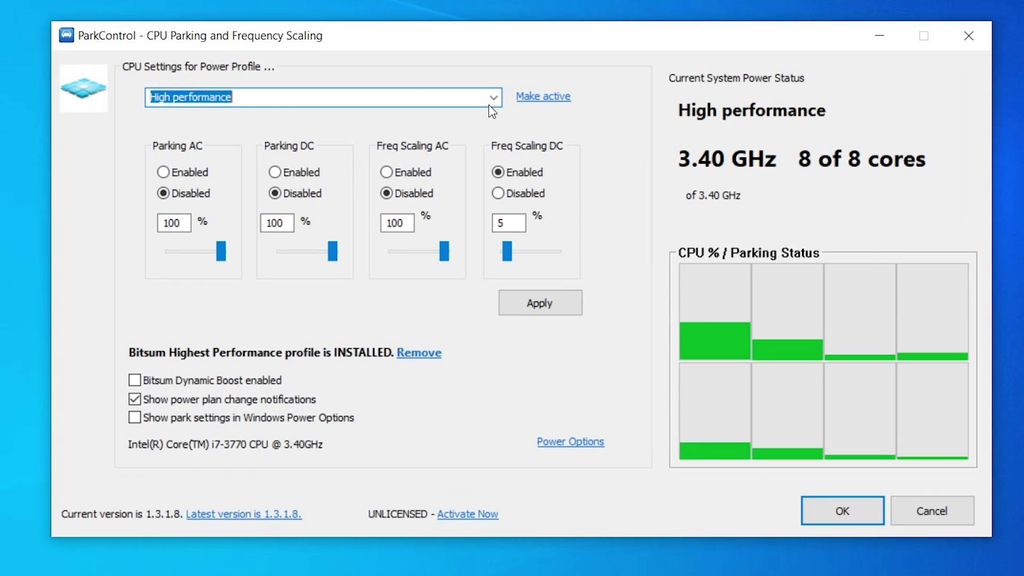
{"action": "left_click", "coordinate": [498, 148]}
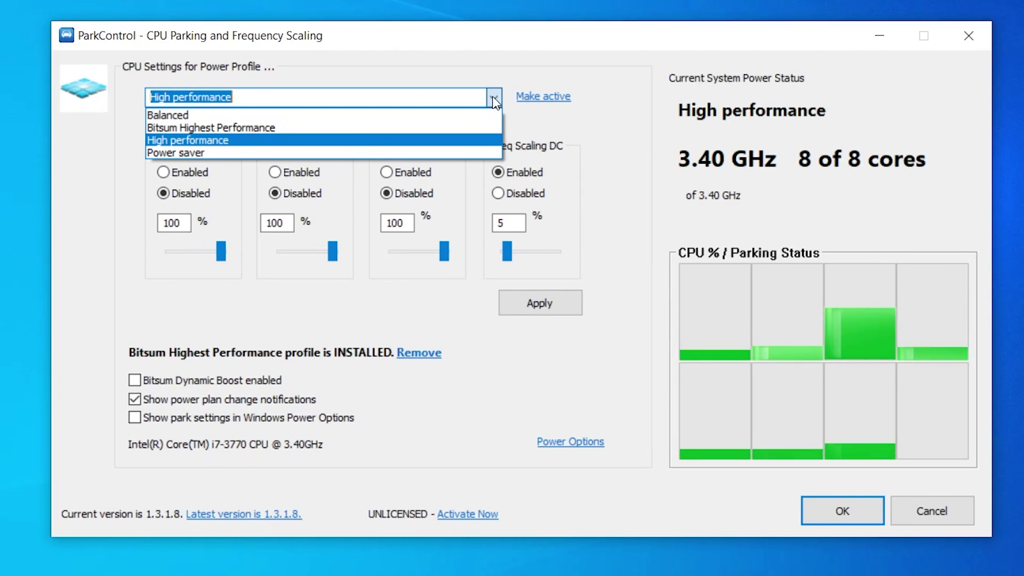
{"action": "left_click", "coordinate": [239, 127]}
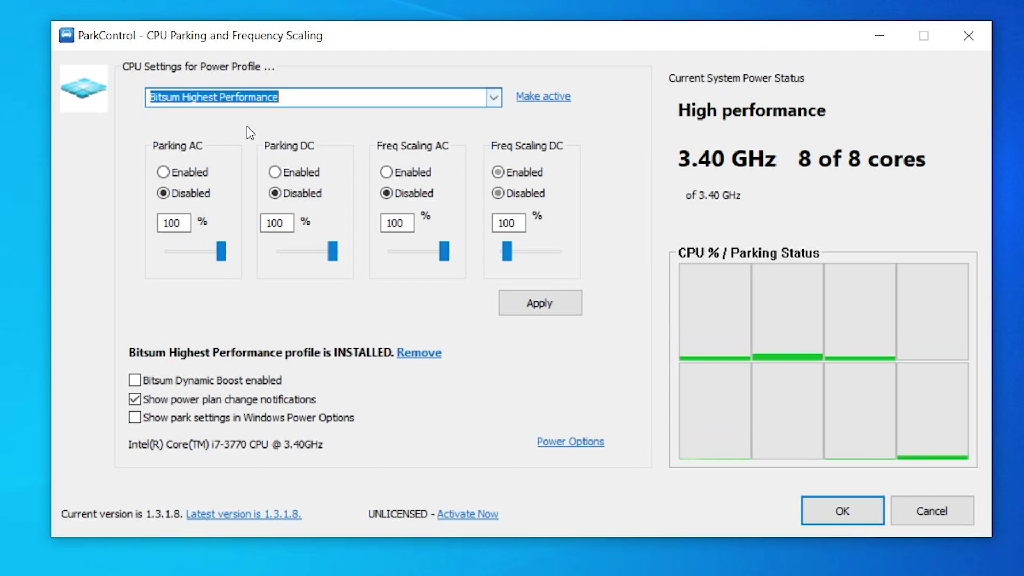
{"action": "left_click", "coordinate": [549, 98]}
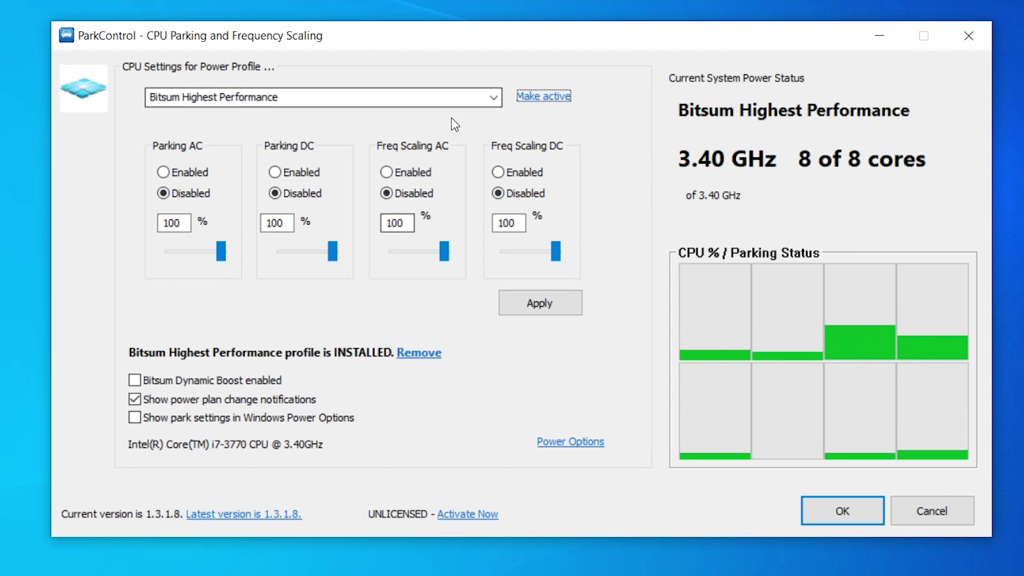
{"action": "left_click", "coordinate": [545, 308]}
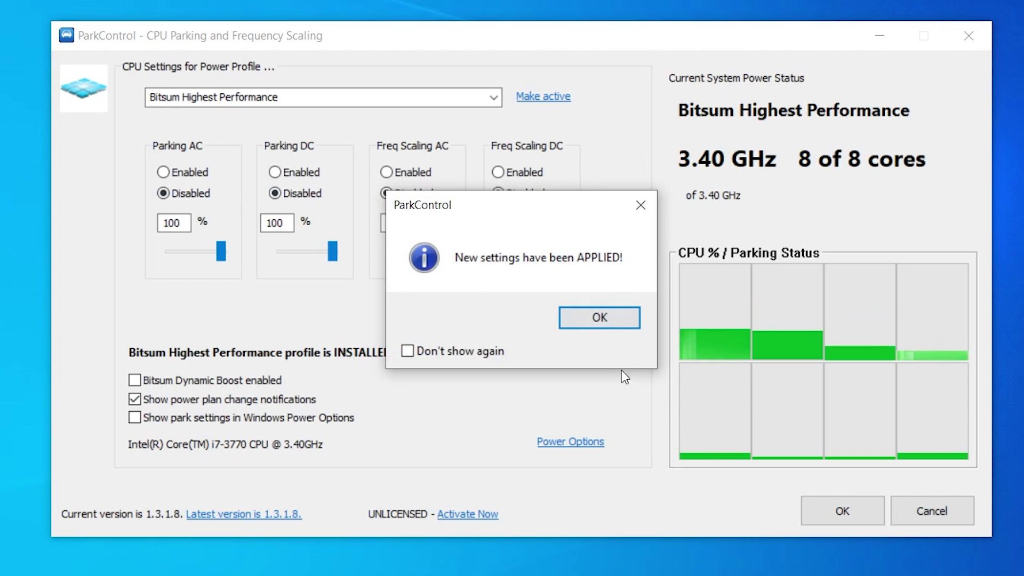
{"action": "left_click", "coordinate": [599, 318]}
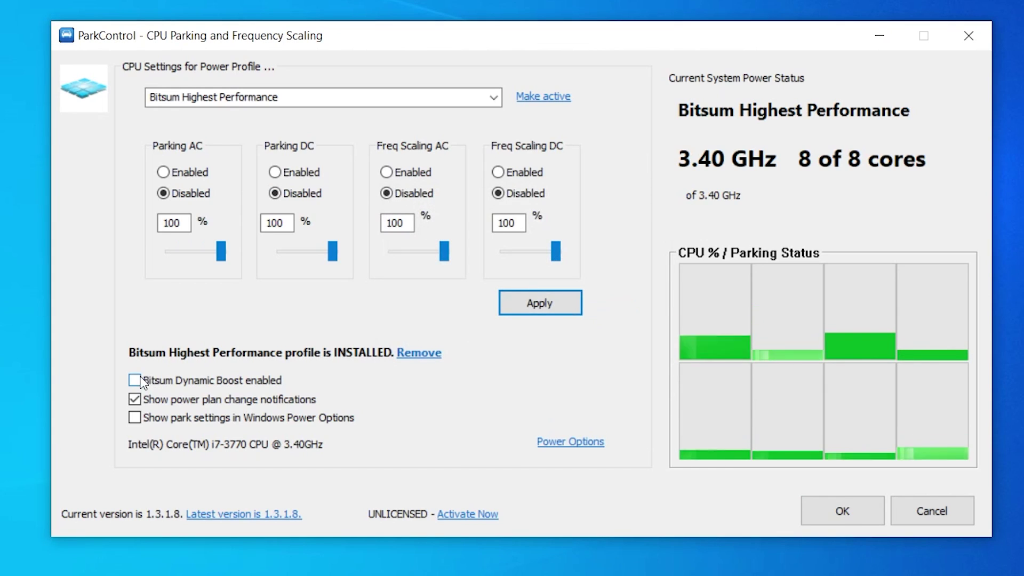
Step: Enable Bitsum Dynamic Boost with Bitsum Highest Performance as the idle profile, and confirm the ParkControl settings
{"action": "mouse_move", "coordinate": [138, 382]}
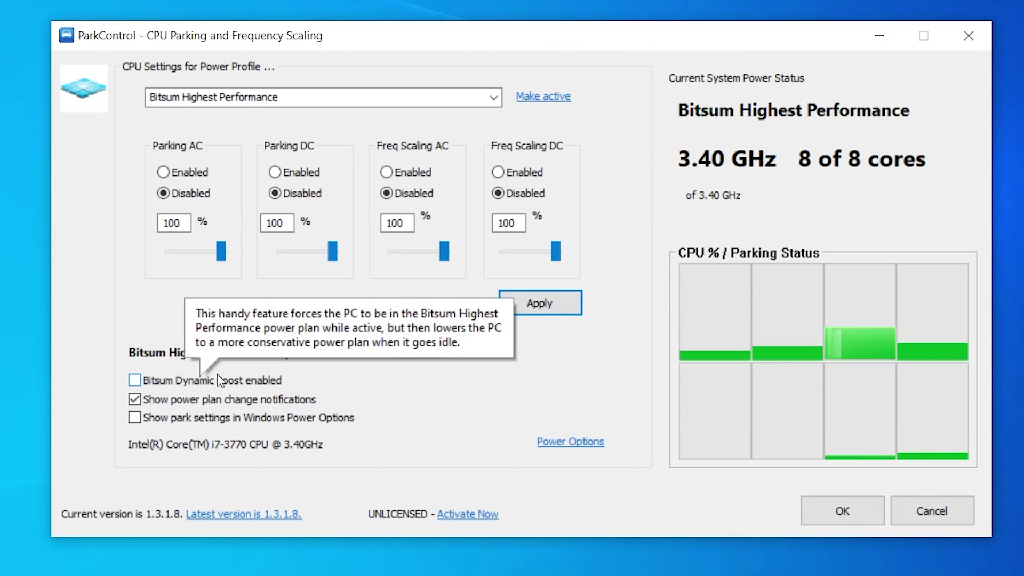
{"action": "left_click", "coordinate": [145, 379]}
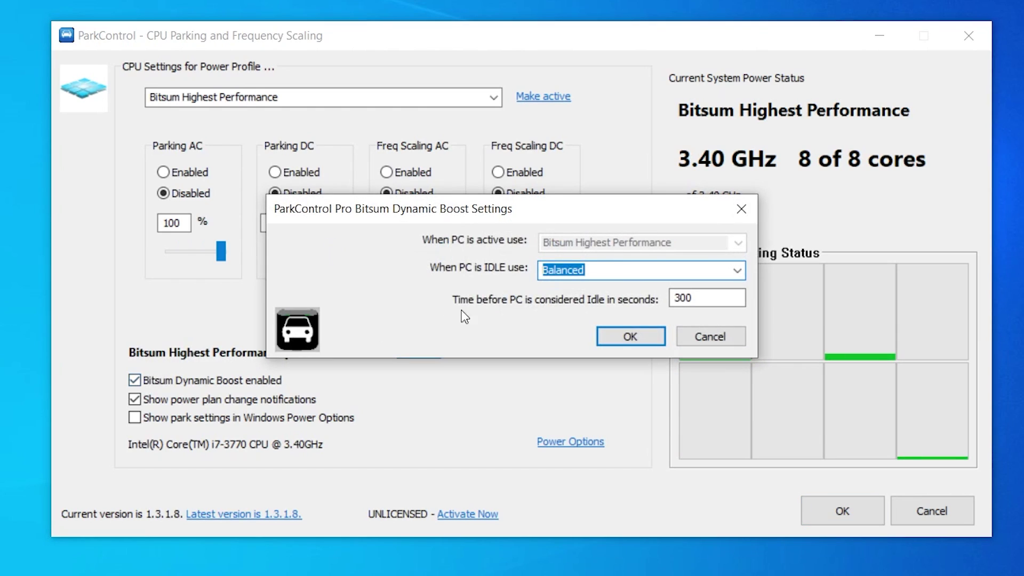
{"action": "left_click", "coordinate": [731, 270]}
{"action": "left_click", "coordinate": [600, 299]}
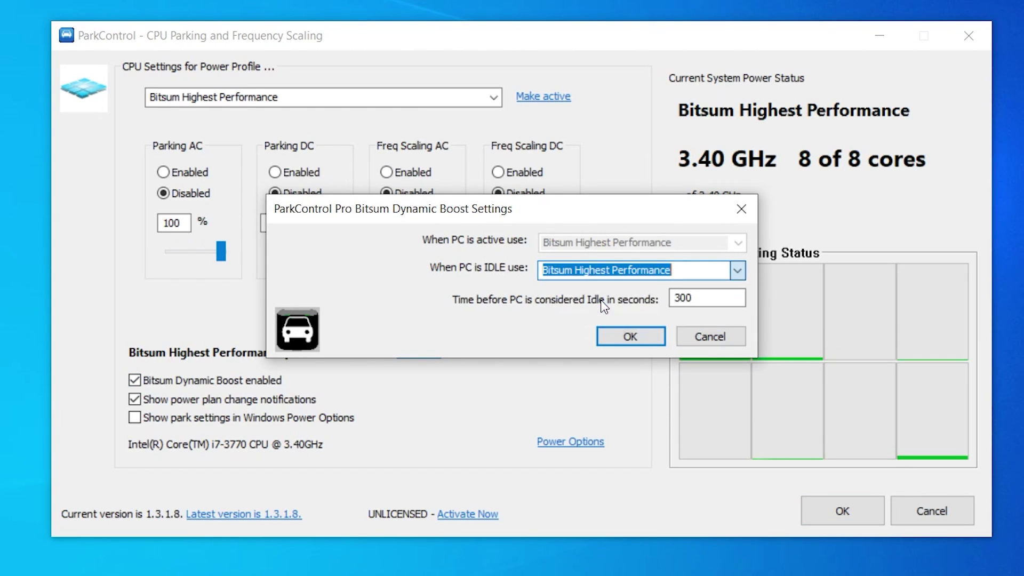
{"action": "left_click", "coordinate": [618, 336]}
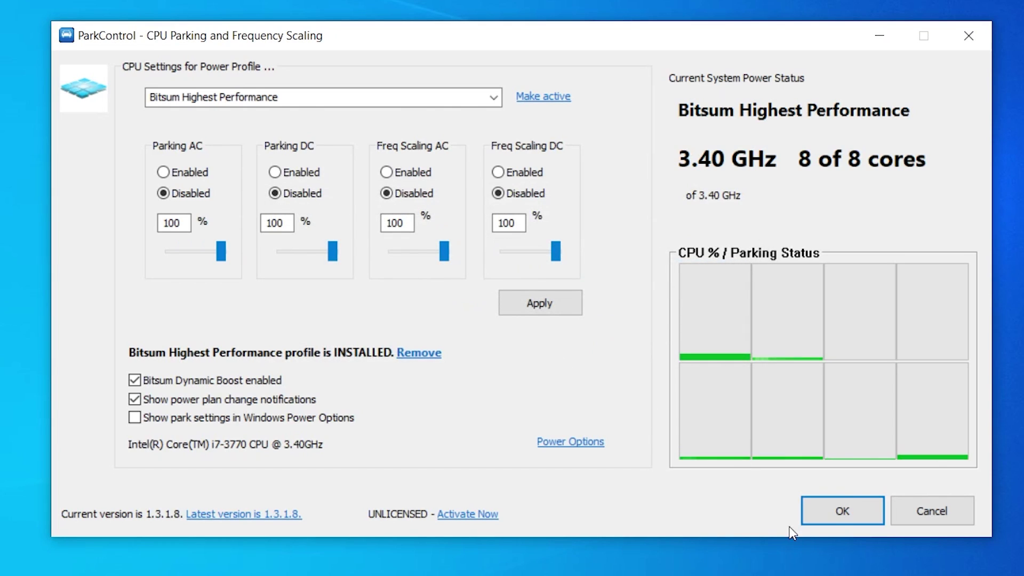
{"action": "left_click", "coordinate": [839, 515]}
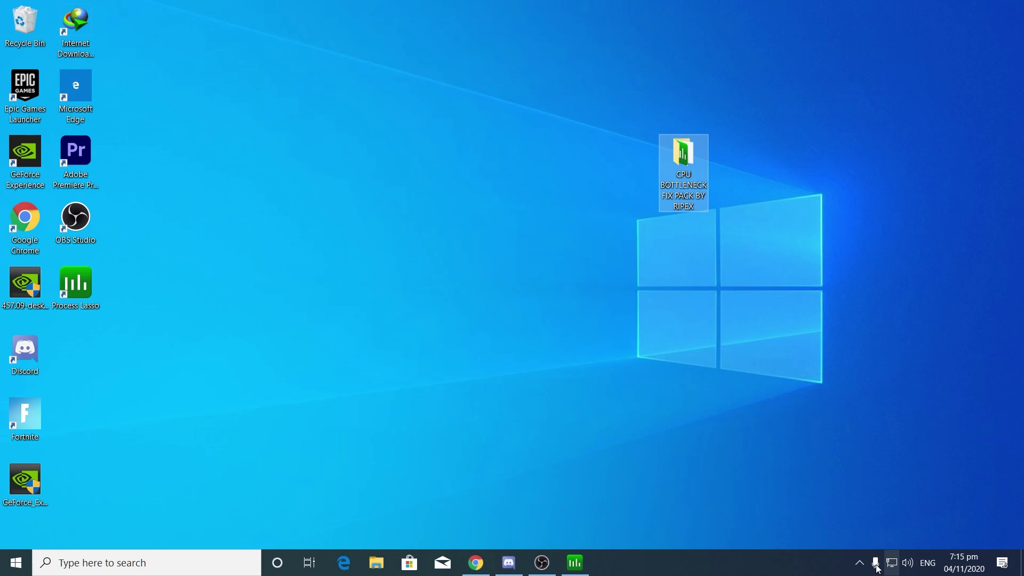
Step: Switch to Process Lasso and enable Performance Mode
{"action": "left_click", "coordinate": [853, 563]}
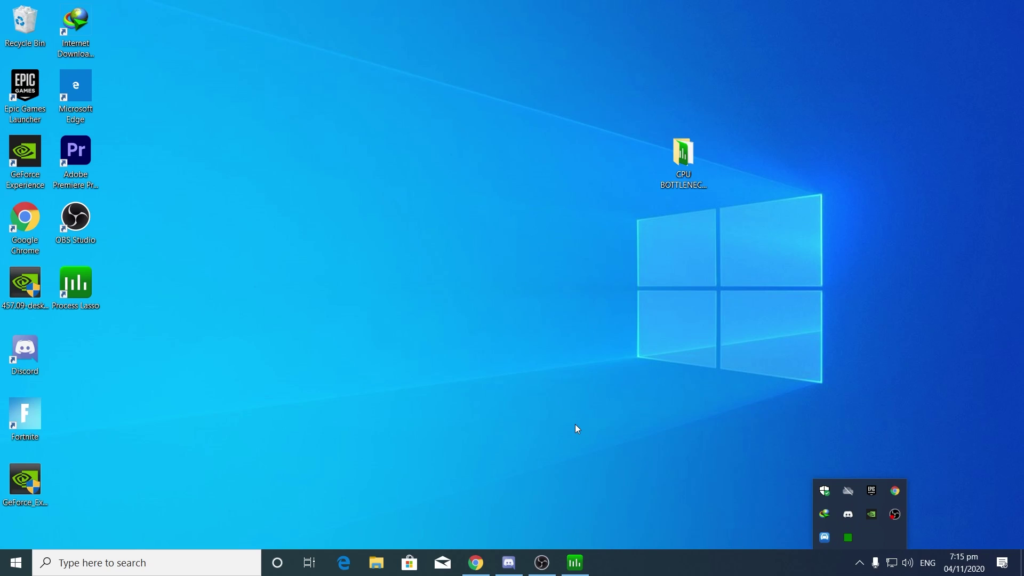
{"action": "left_click", "coordinate": [585, 570]}
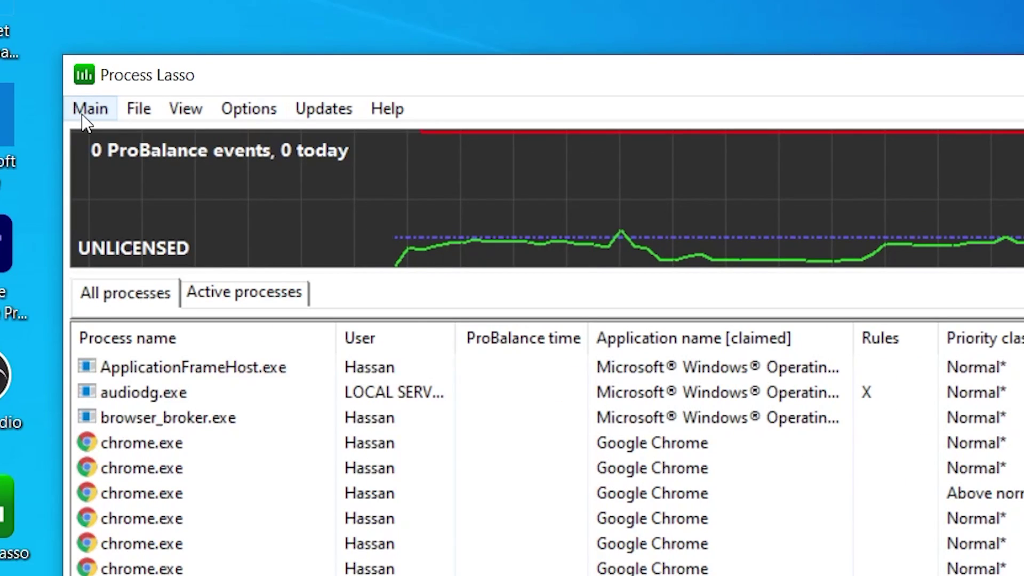
{"action": "left_click", "coordinate": [88, 110]}
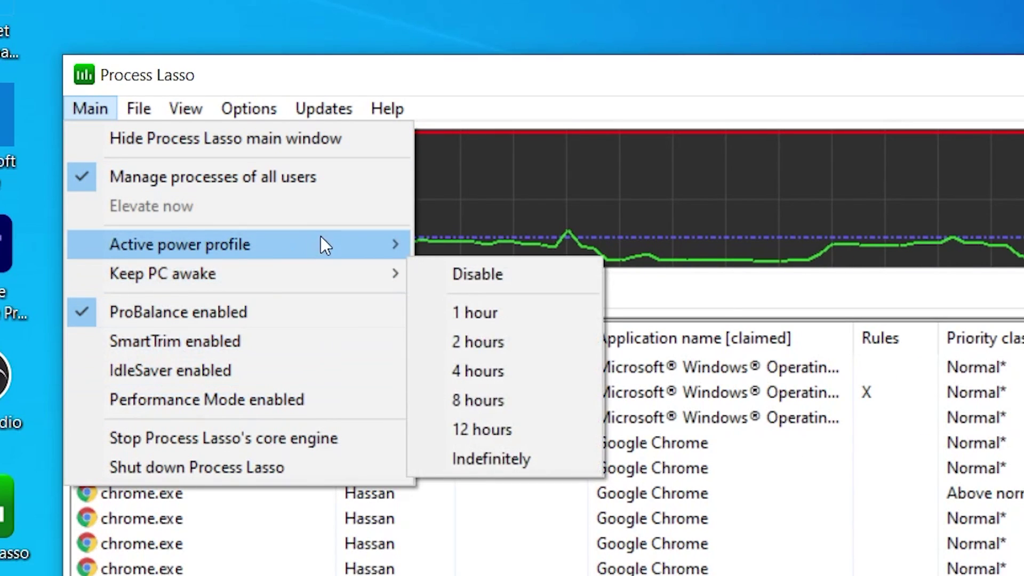
{"action": "mouse_move", "coordinate": [297, 241]}
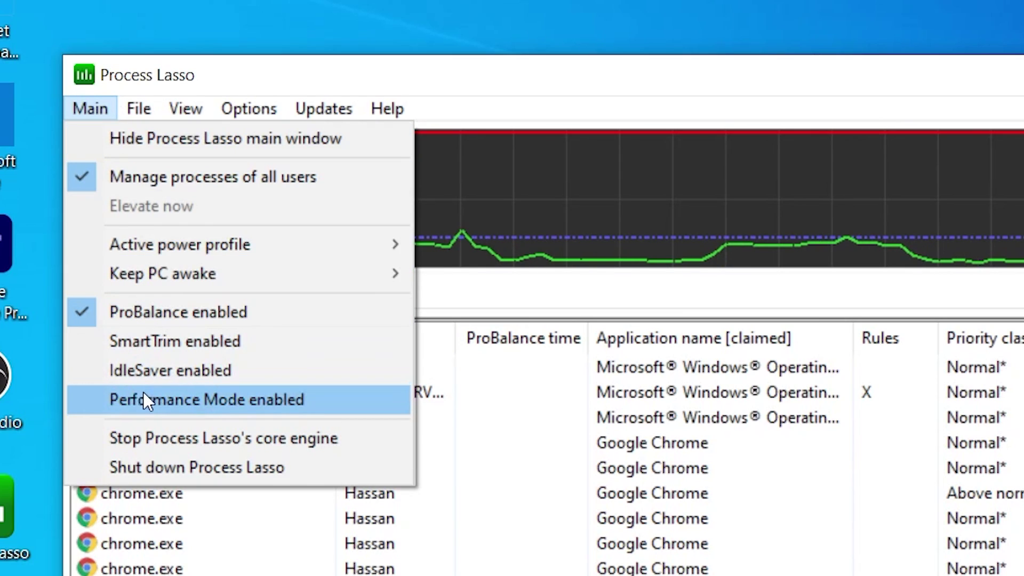
{"action": "left_click", "coordinate": [265, 398]}
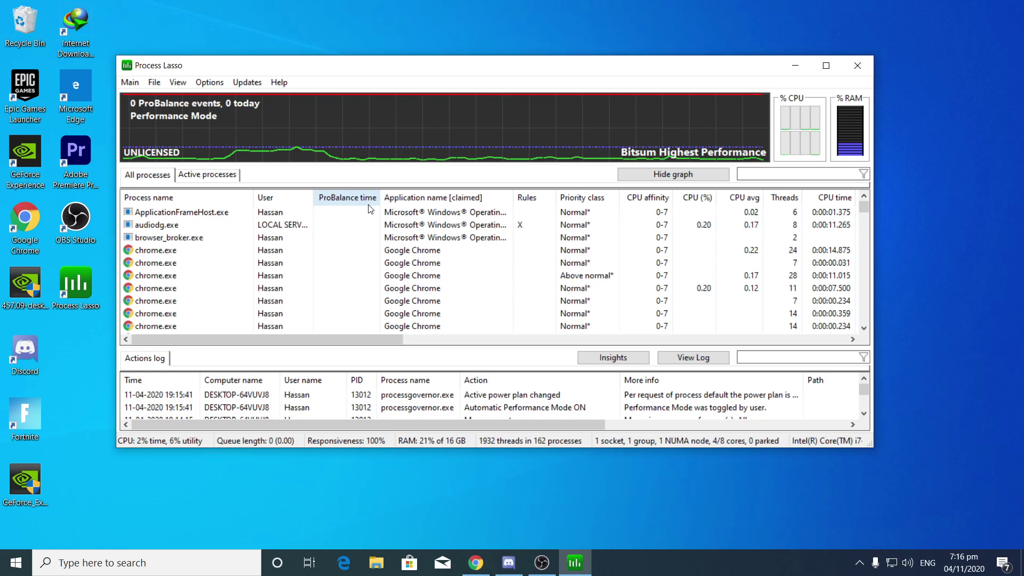
Step: Launch Fortnite from the Epic Games Launcher library and place the Process Lasso window beside the game
{"action": "left_click", "coordinate": [23, 85]}
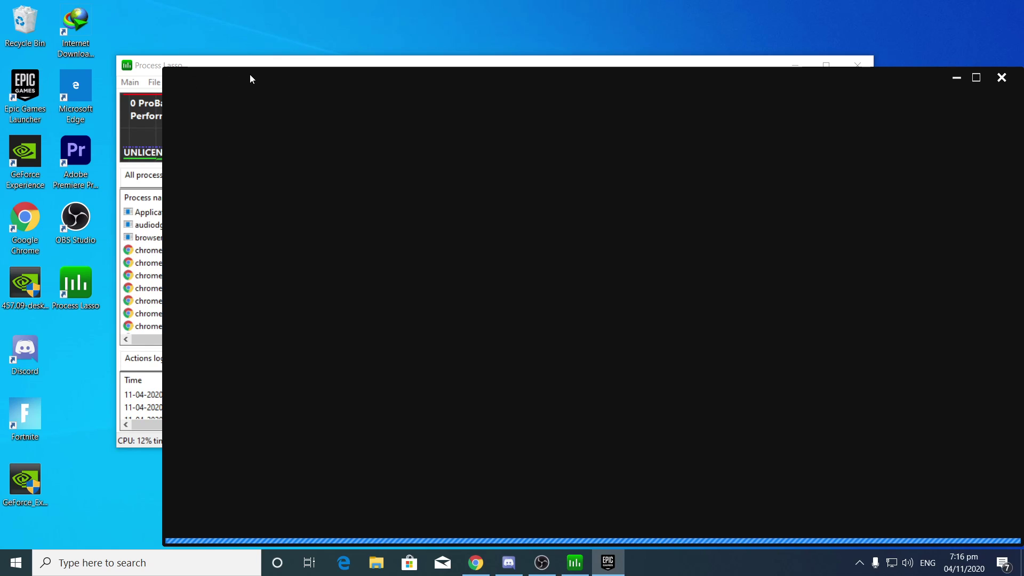
{"action": "left_click_drag", "start_coordinate": [250, 75], "coordinate": [171, 60]}
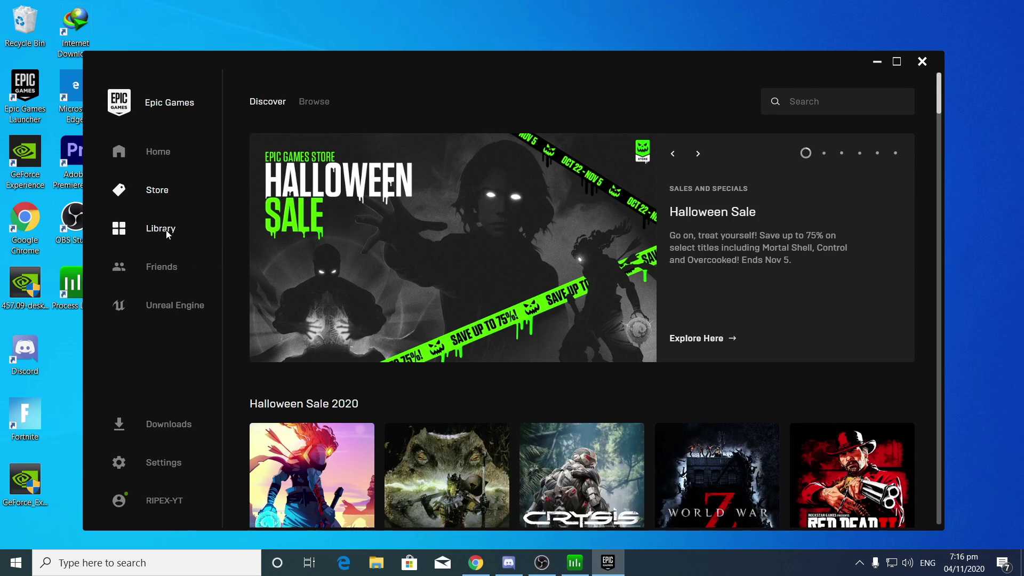
{"action": "left_click", "coordinate": [166, 234]}
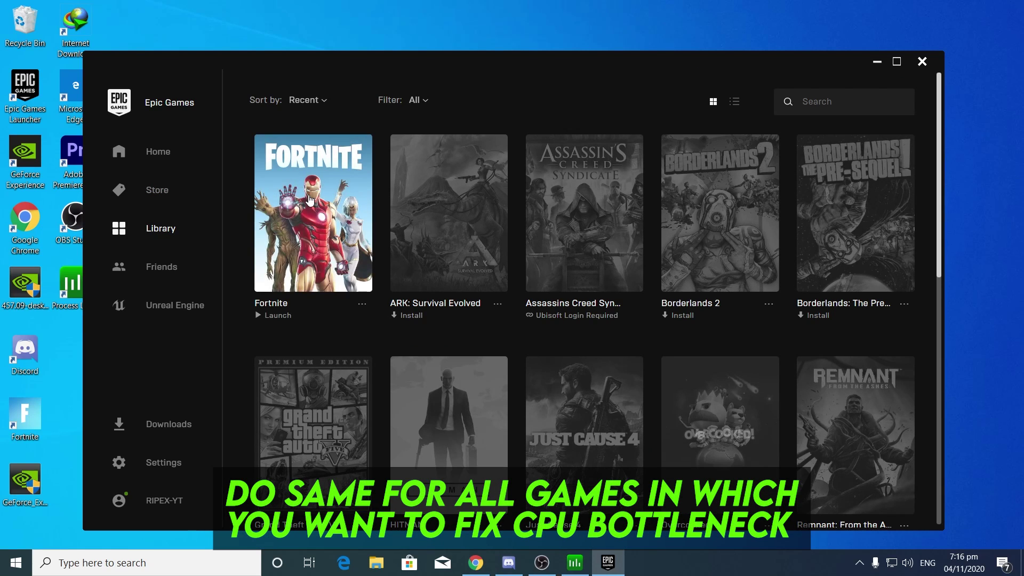
{"action": "left_click", "coordinate": [310, 200]}
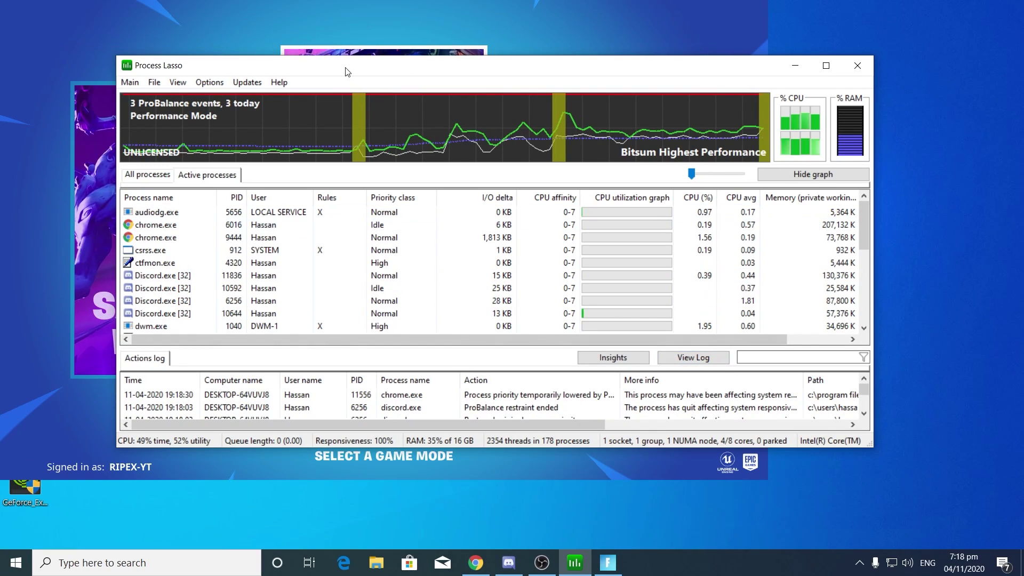
{"action": "left_click_drag", "start_coordinate": [342, 65], "coordinate": [646, 65]}
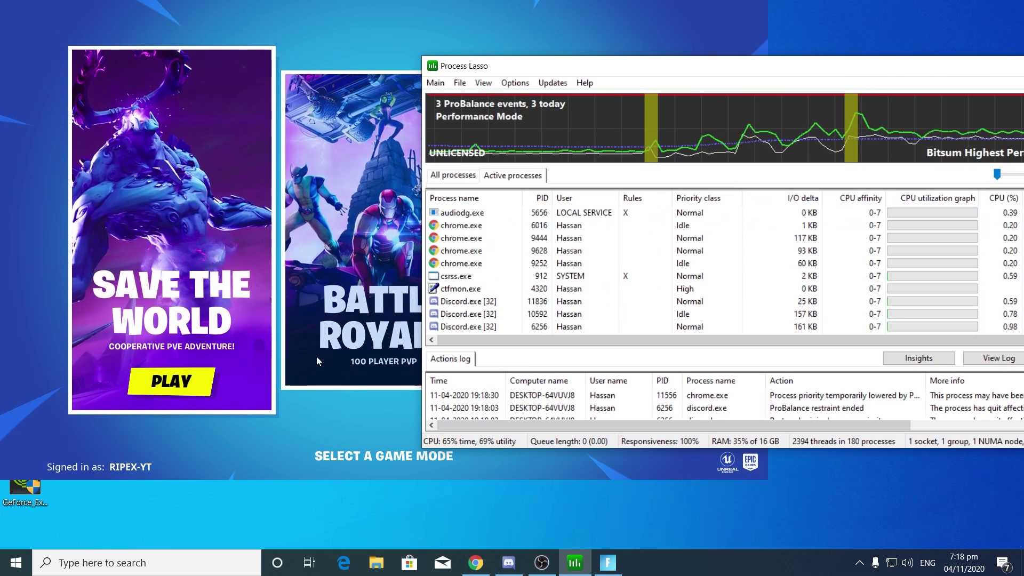
Step: Set the priority class of the FortniteClient-Win64-Shipping.exe process to always High in Process Lasso
{"action": "left_click_drag", "start_coordinate": [535, 69], "coordinate": [367, 41]}
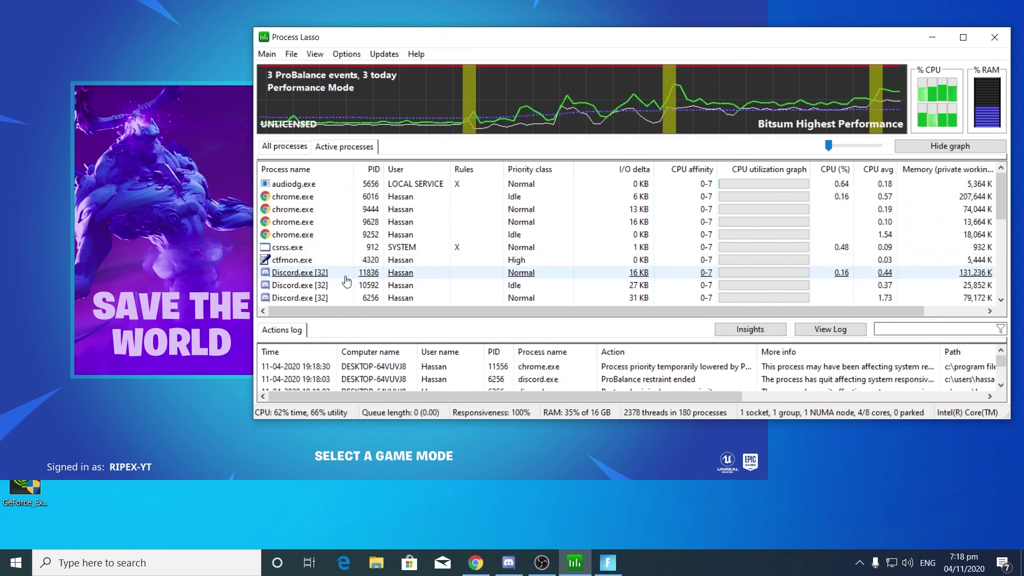
{"action": "scroll", "coordinate": [342, 253], "scroll_direction": "down", "scroll_amount": 2}
{"action": "scroll", "coordinate": [342, 253], "scroll_direction": "down", "scroll_amount": 1}
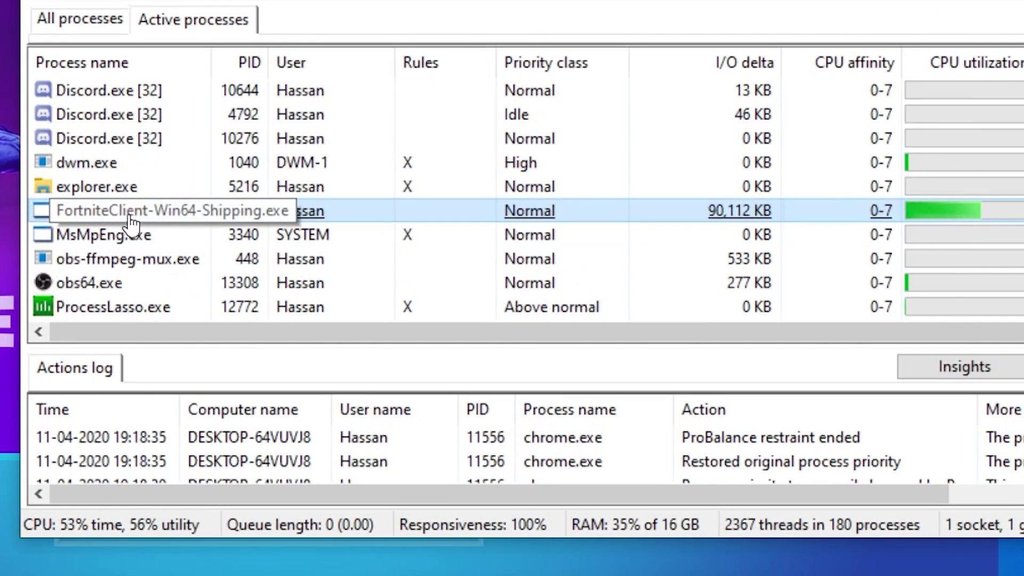
{"action": "right_click", "coordinate": [304, 247]}
{"action": "mouse_move", "coordinate": [188, 206]}
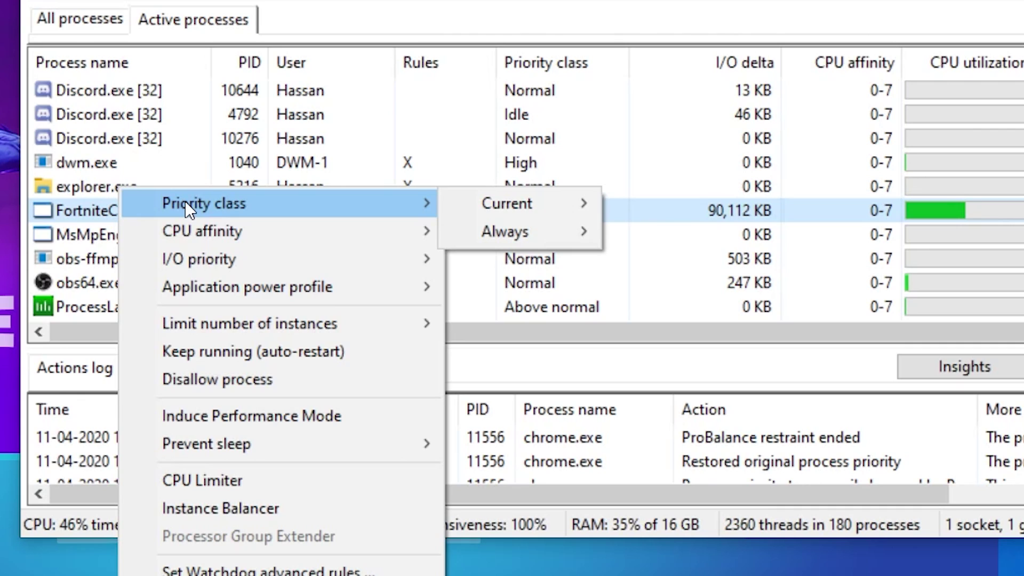
{"action": "mouse_move", "coordinate": [491, 230]}
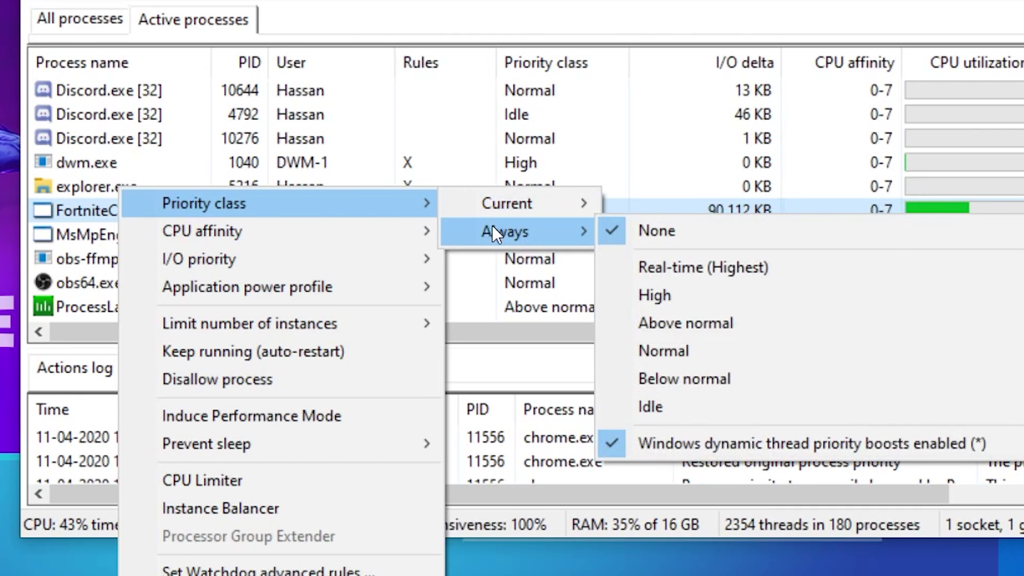
{"action": "left_click", "coordinate": [682, 302]}
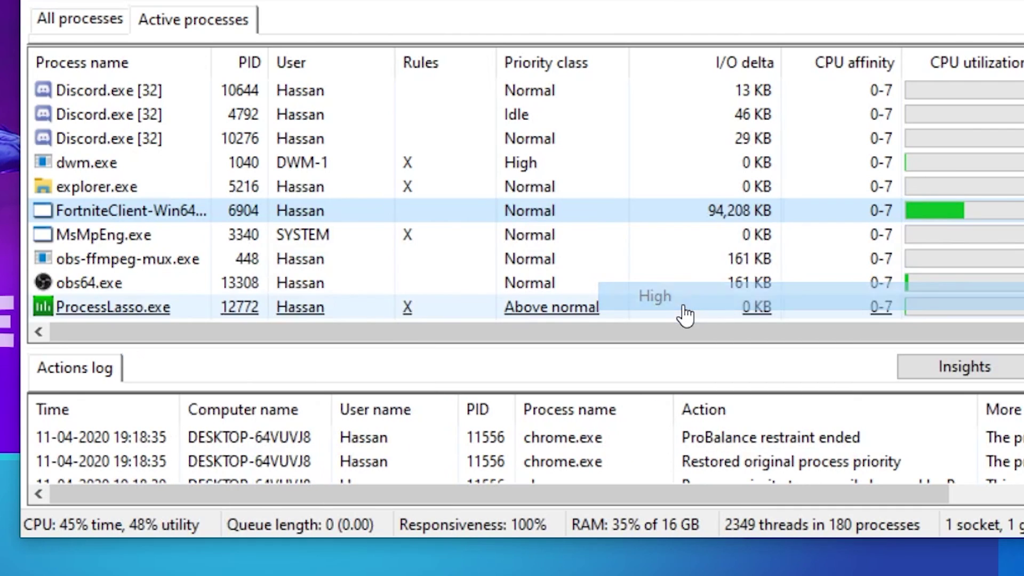
Step: Set the I/O priority of the FortniteClient-Win64-Shipping.exe process to always High
{"action": "scroll", "coordinate": [146, 240], "scroll_direction": "down", "scroll_amount": 1}
{"action": "right_click", "coordinate": [120, 139]}
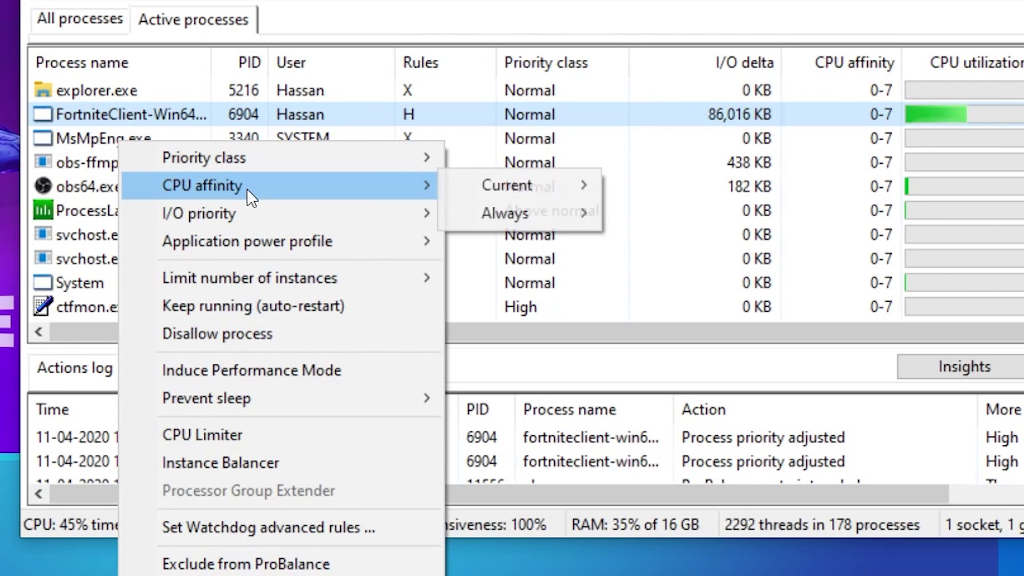
{"action": "mouse_move", "coordinate": [230, 217]}
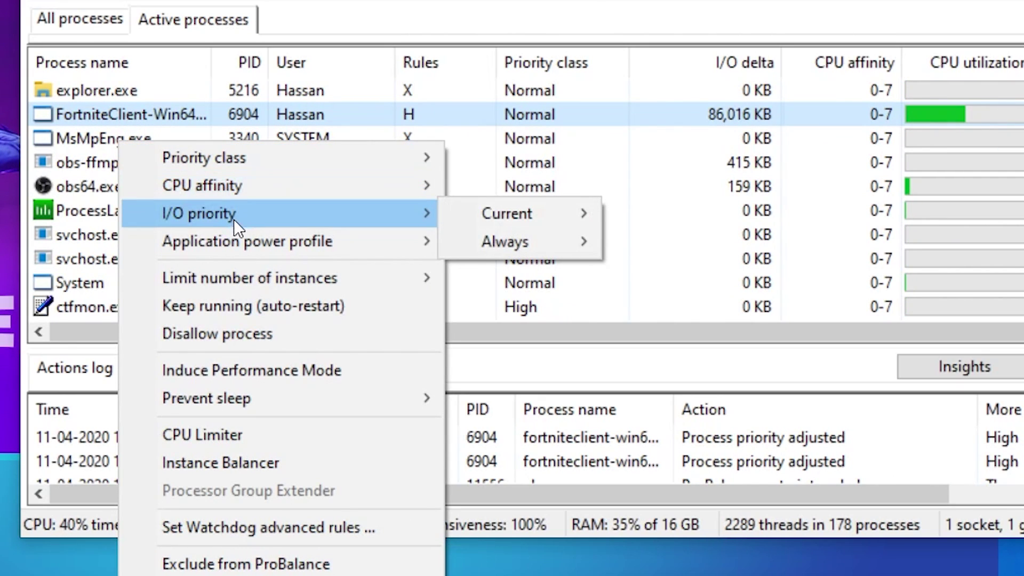
{"action": "mouse_move", "coordinate": [482, 234]}
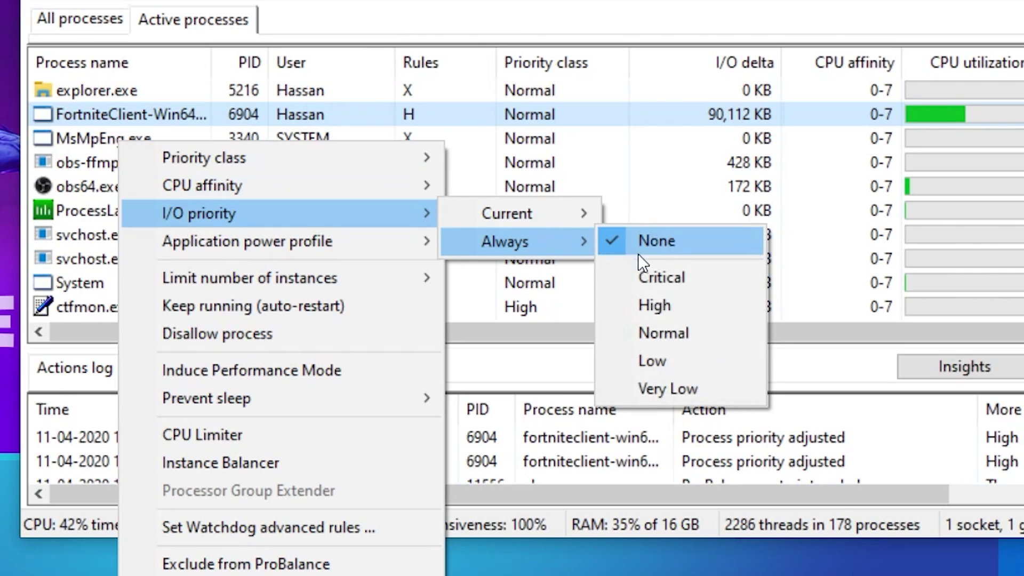
{"action": "left_click", "coordinate": [655, 307]}
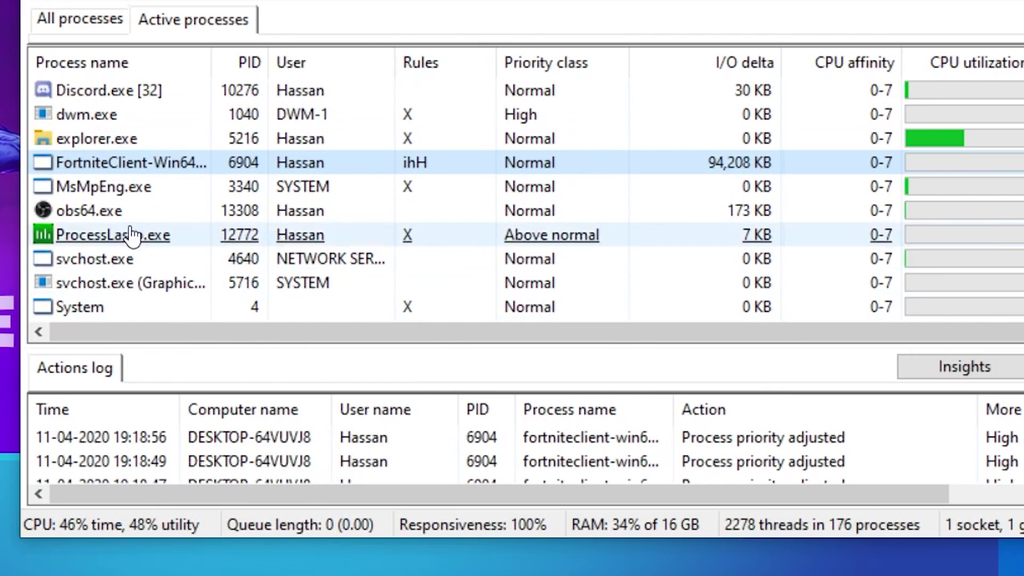
Step: Start a CPU Limiter rule for the Fortnite process with a threshold of 100% CPU use for a period of 1 second
{"action": "right_click", "coordinate": [88, 172]}
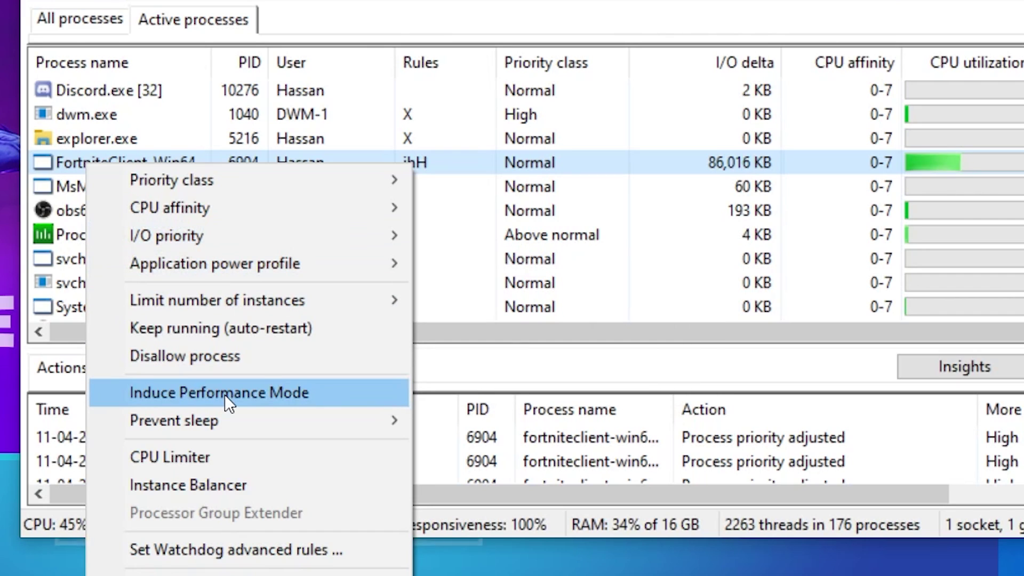
{"action": "left_click", "coordinate": [188, 458]}
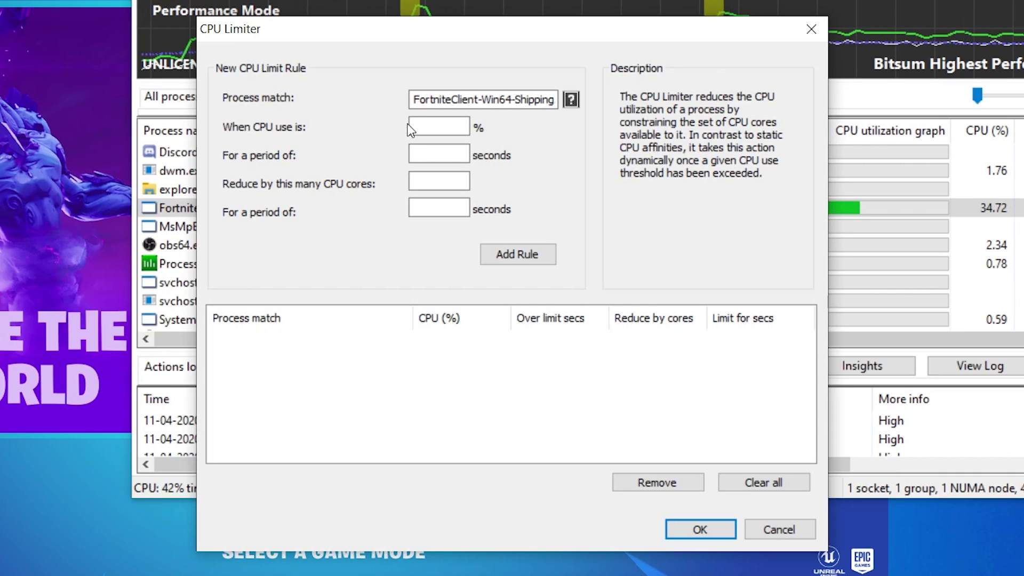
{"action": "left_click", "coordinate": [436, 125]}
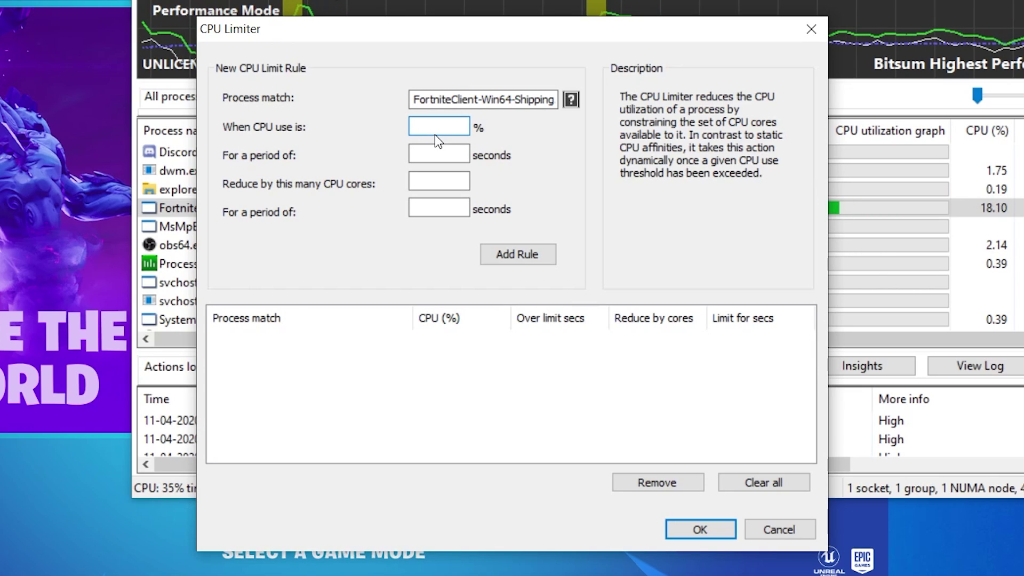
{"action": "type", "text": "95"}
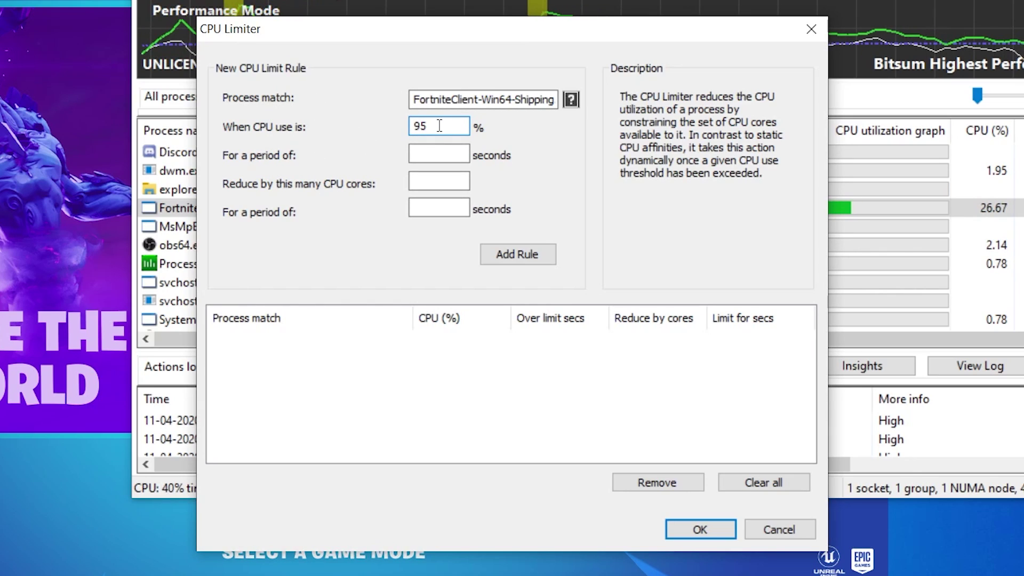
{"action": "type", "text": "100"}
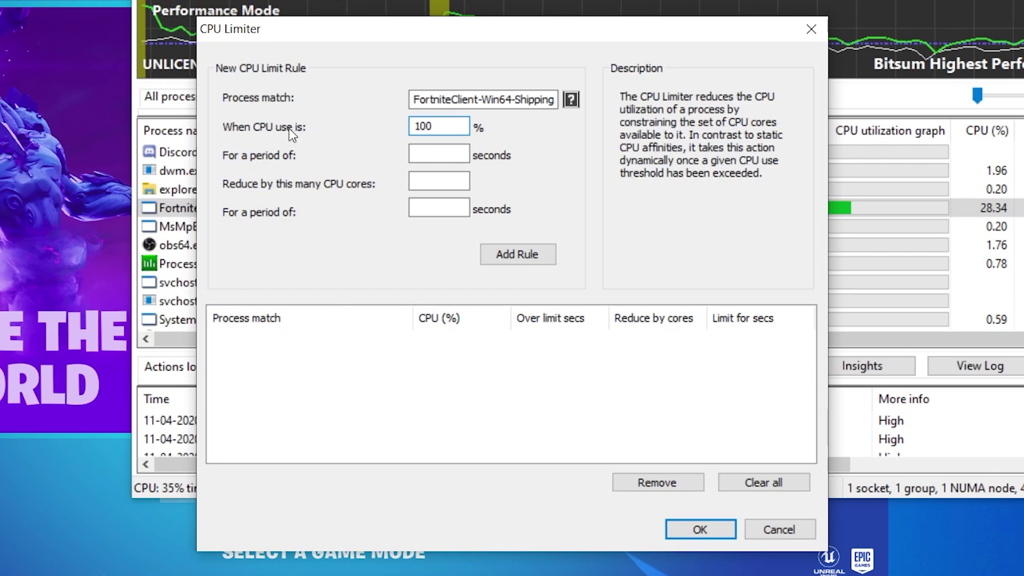
{"action": "key", "text": "Tab"}
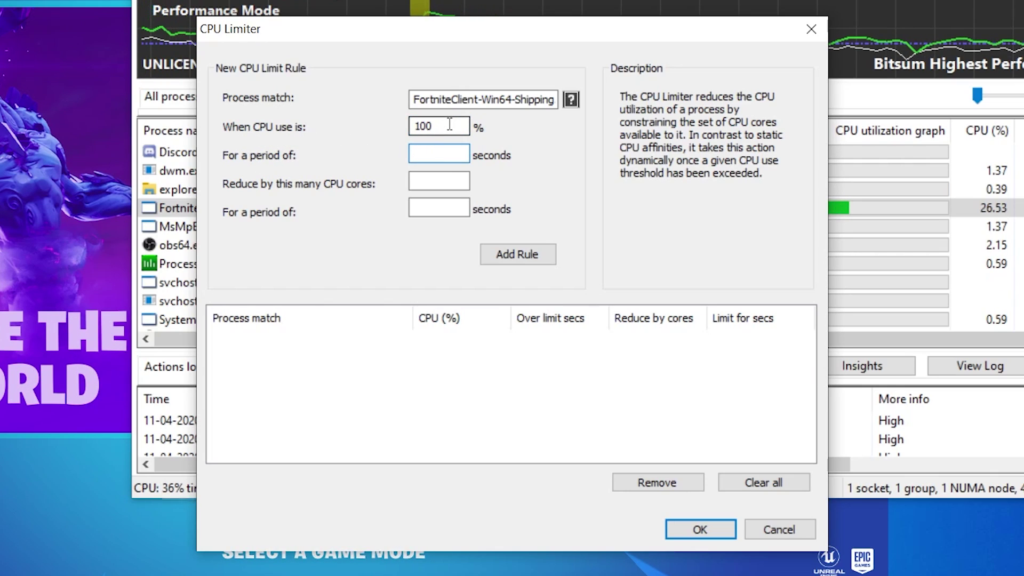
{"action": "type", "text": "1"}
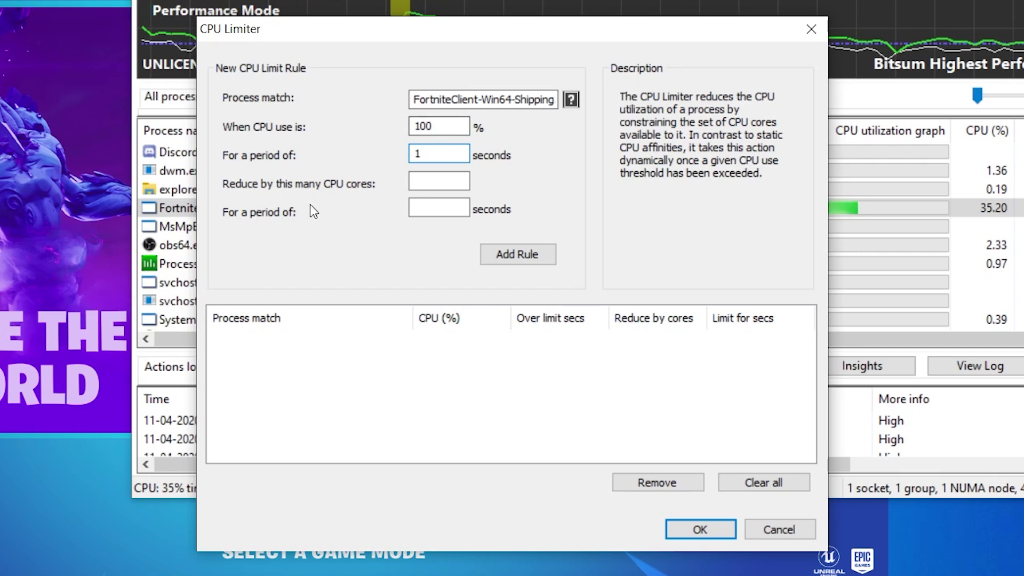
Step: Have the limit rule reduce Fortnite by 5 CPU cores for 1 second, add the rule and confirm the CPU Limiter
{"action": "left_click", "coordinate": [434, 176]}
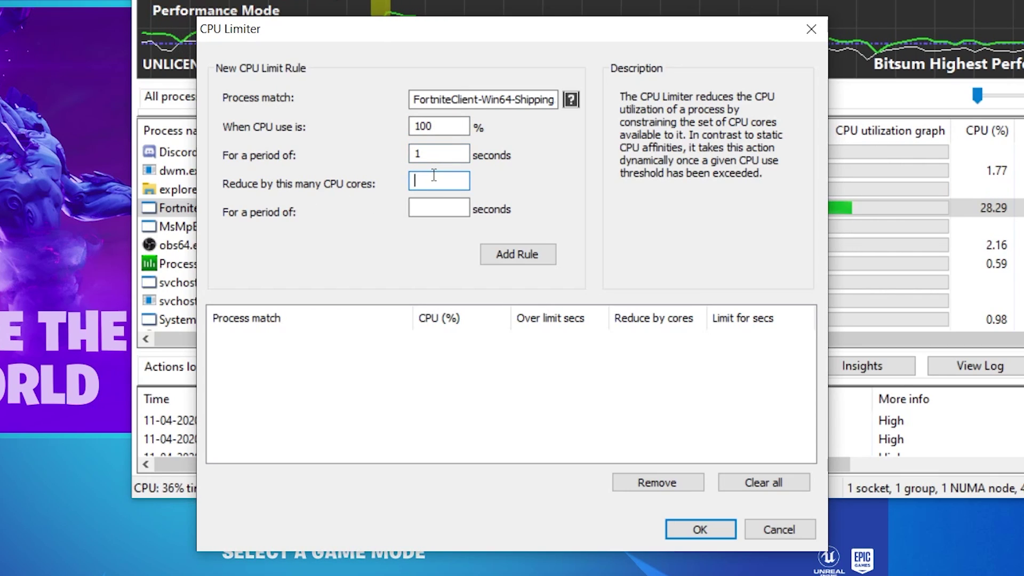
{"action": "type", "text": "3"}
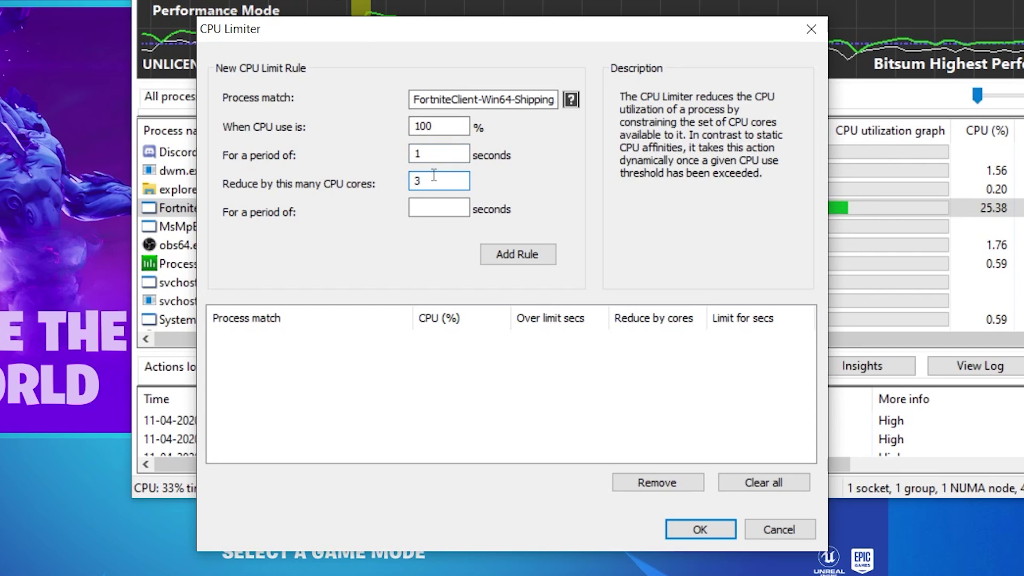
{"action": "type", "text": "5"}
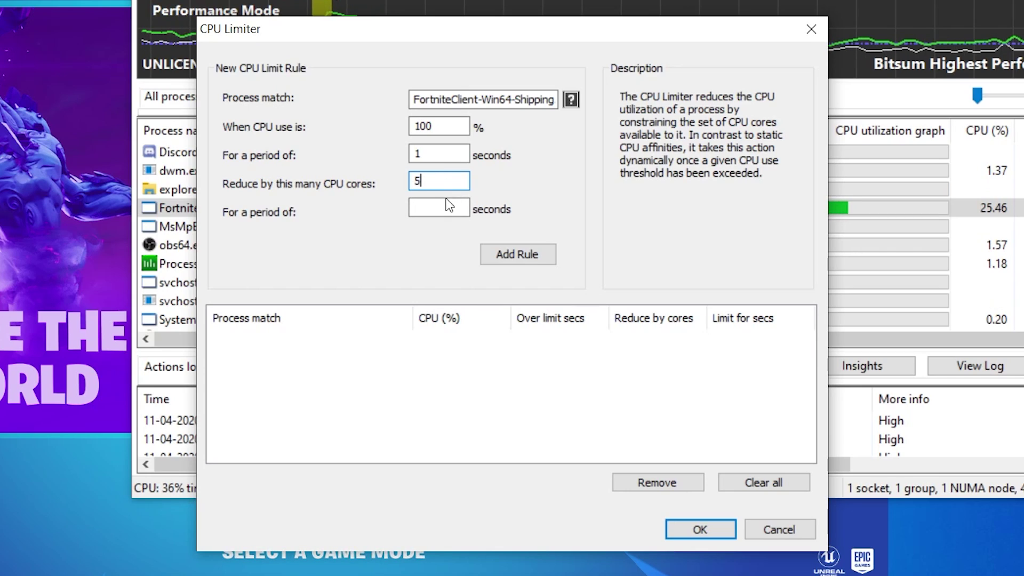
{"action": "type", "text": "1"}
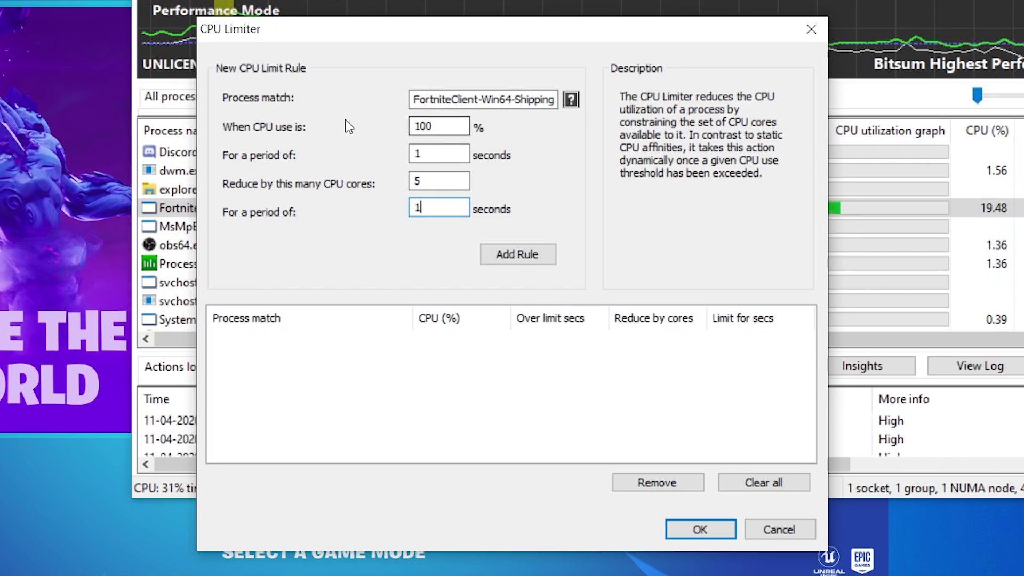
{"action": "double_click", "coordinate": [438, 127]}
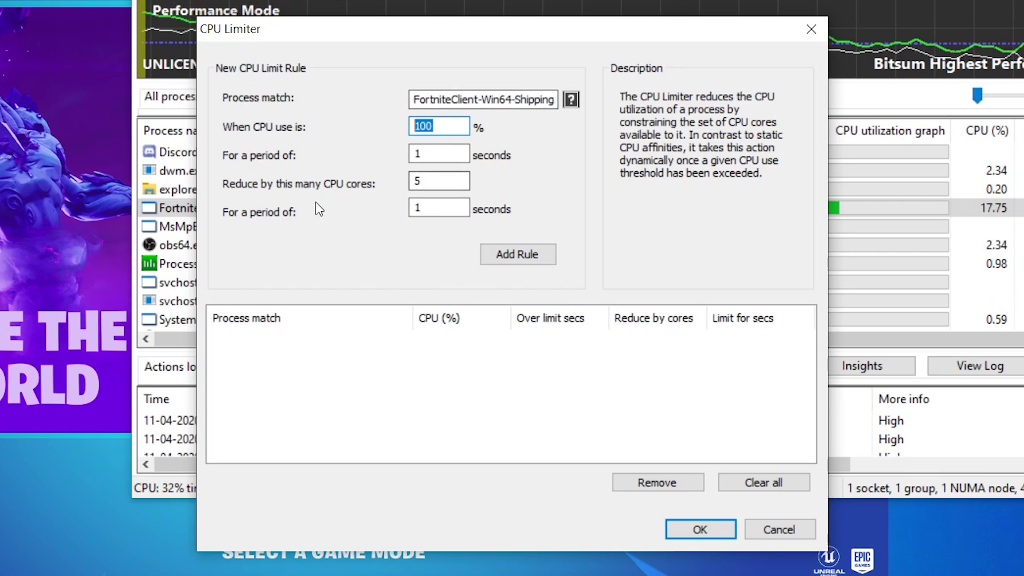
{"action": "left_click", "coordinate": [540, 256]}
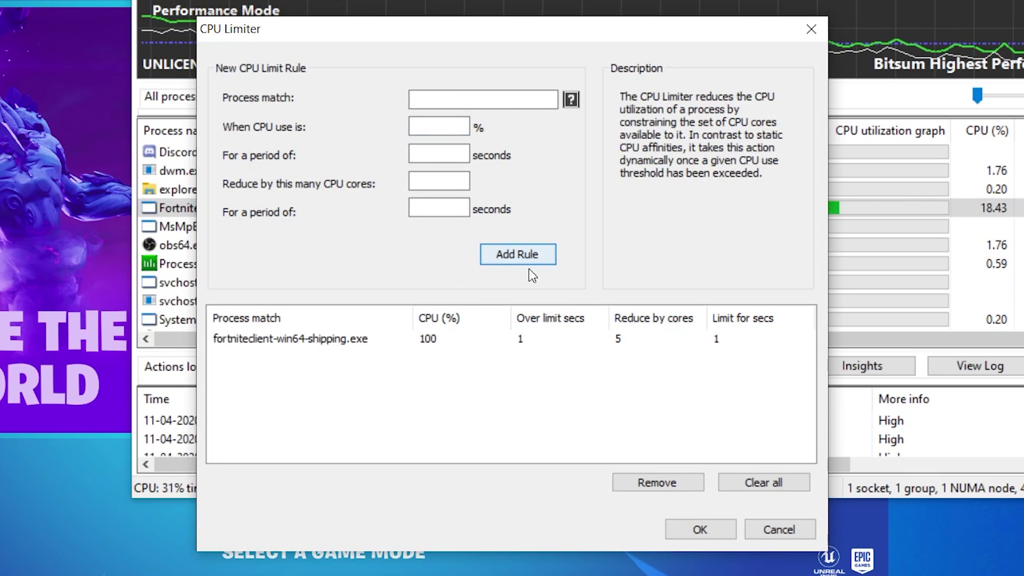
{"action": "left_click", "coordinate": [698, 528]}
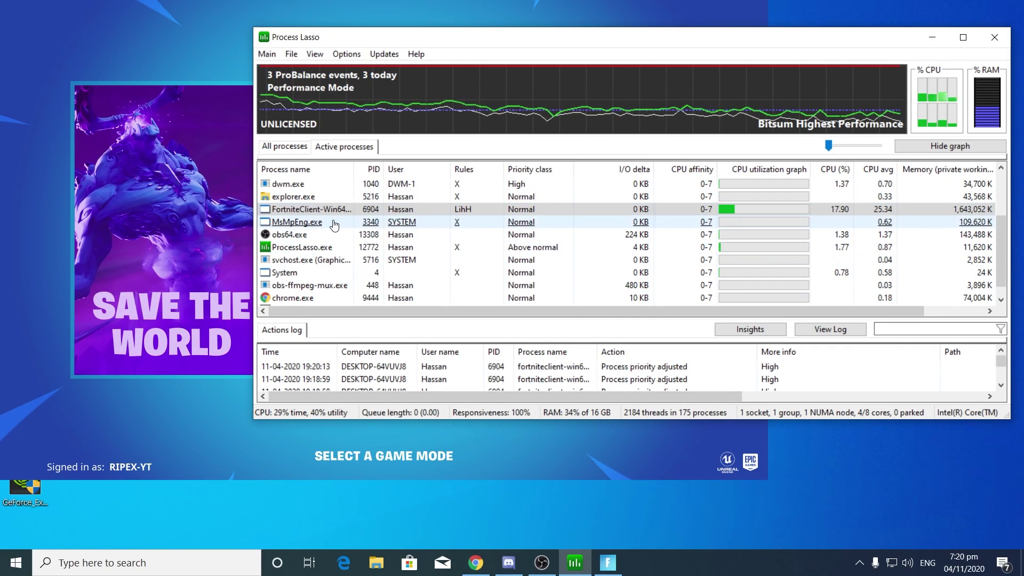
Step: Disable IdleSaver for the FortniteClient-Win64-Shipping.exe process
{"action": "right_click", "coordinate": [314, 209]}
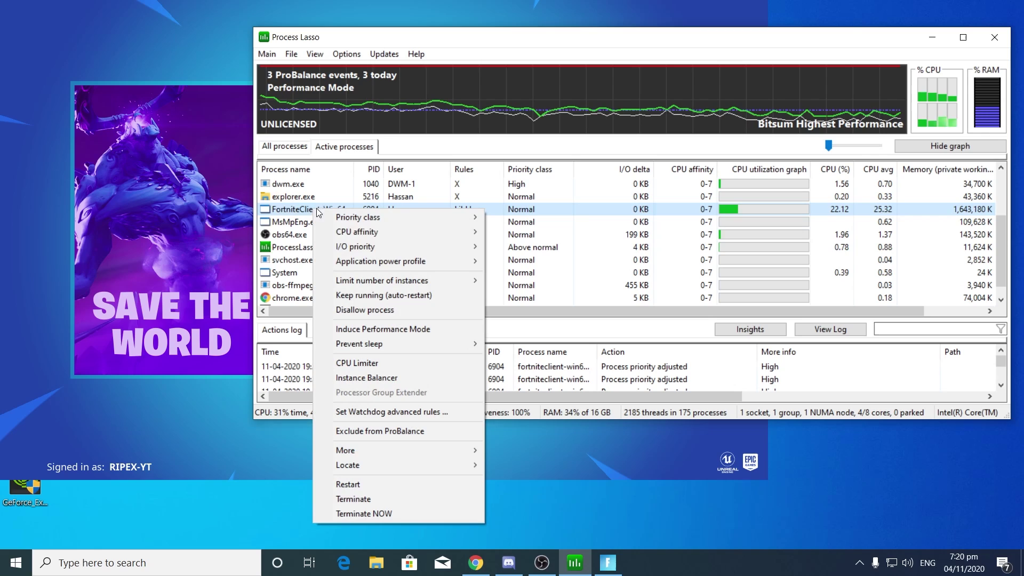
{"action": "mouse_move", "coordinate": [353, 264]}
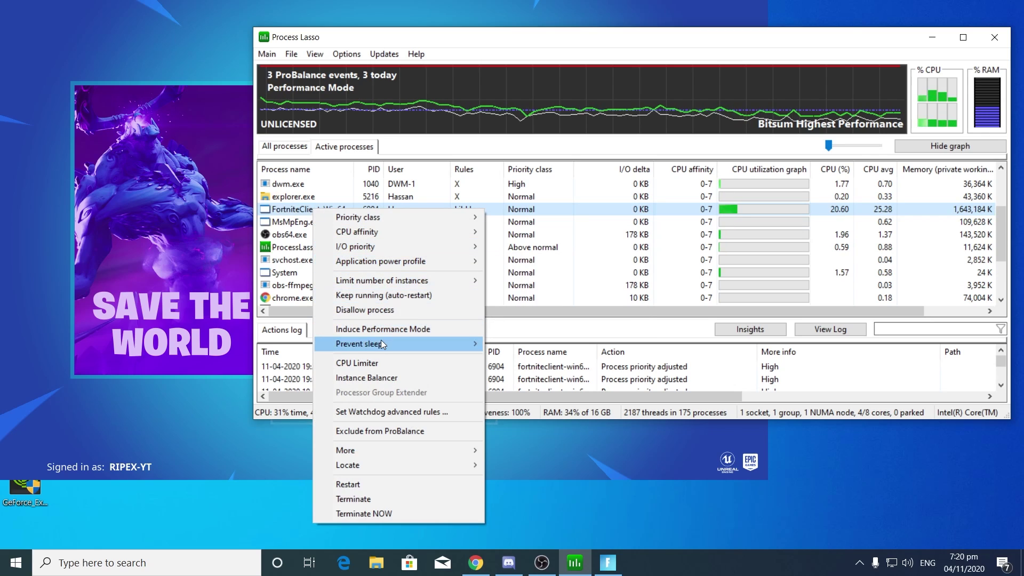
{"action": "mouse_move", "coordinate": [400, 449]}
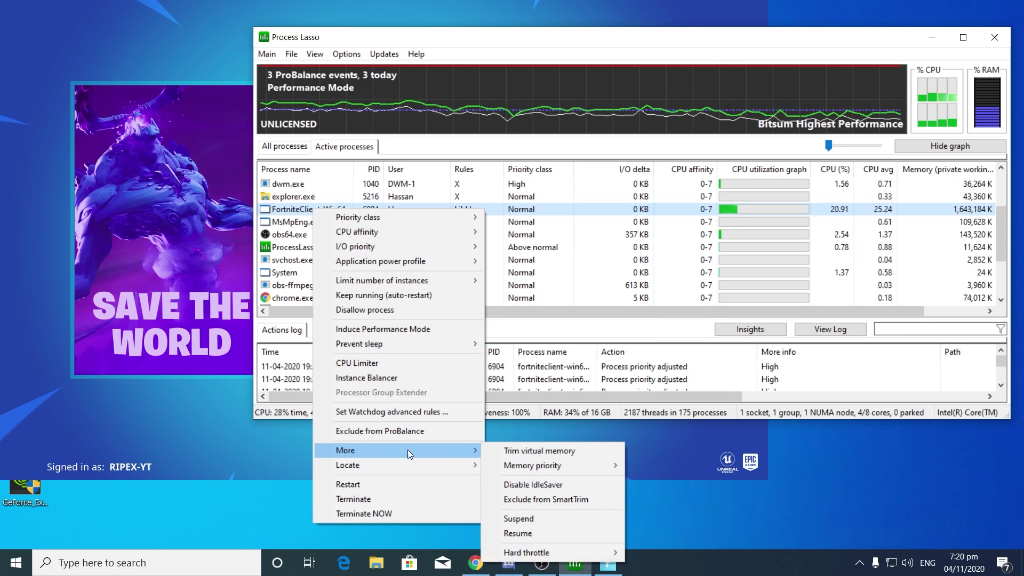
{"action": "left_click", "coordinate": [522, 481]}
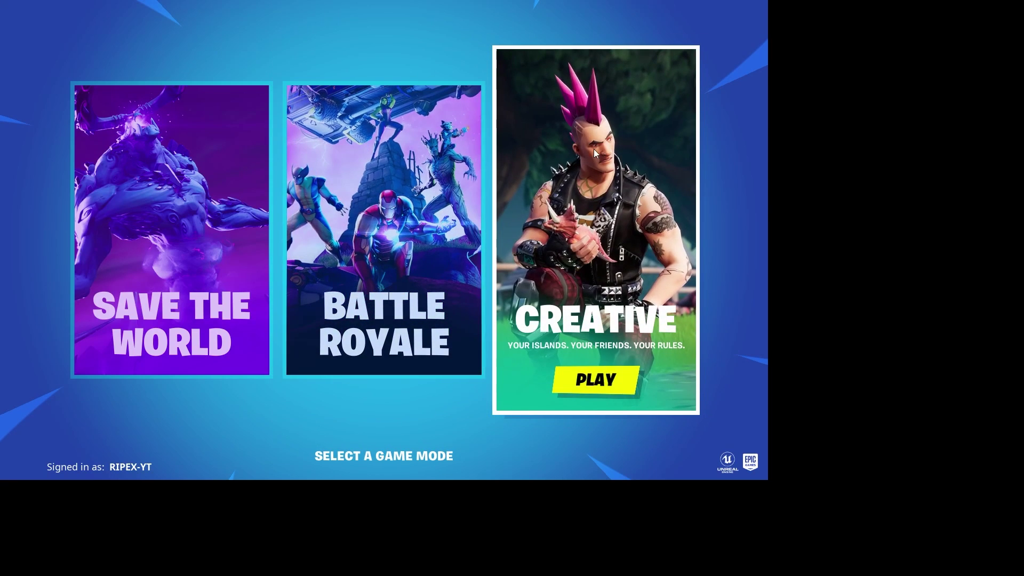
Step: Close the running Fortnite game and return to the Windows desktop
{"action": "left_click", "coordinate": [381, 379]}
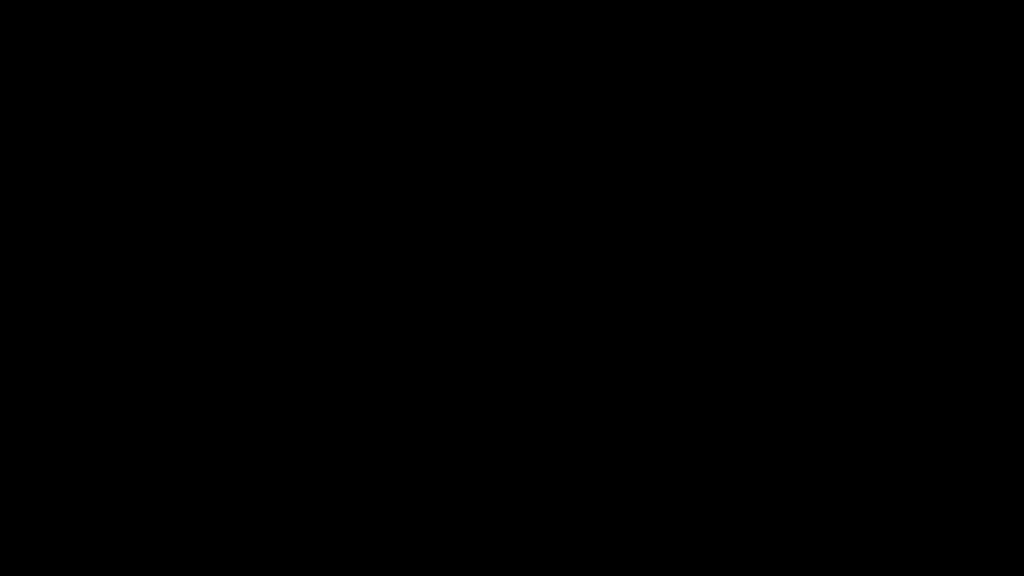
{"action": "key", "text": "super"}
{"action": "mouse_move", "coordinate": [608, 562]}
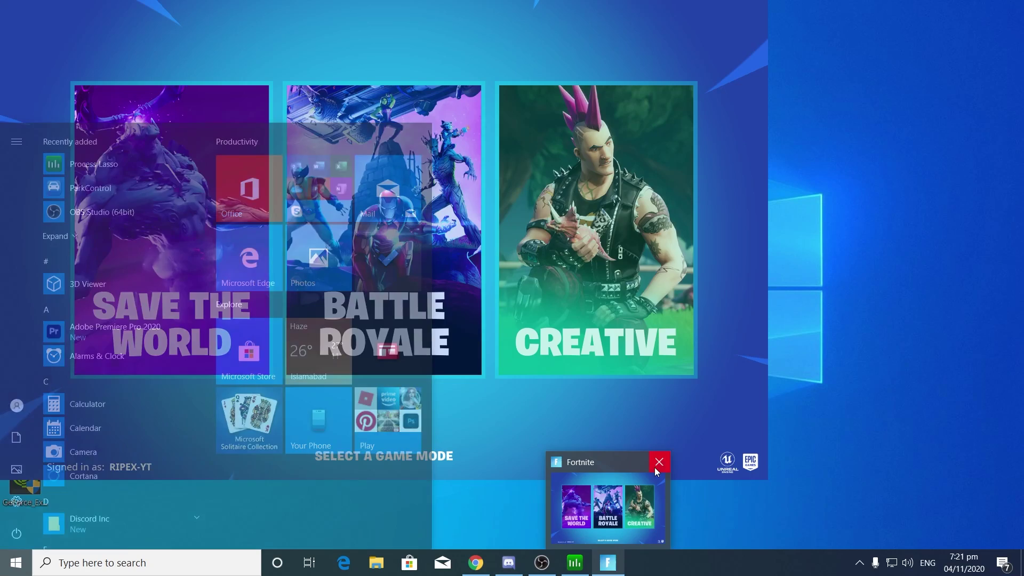
{"action": "left_click", "coordinate": [658, 462]}
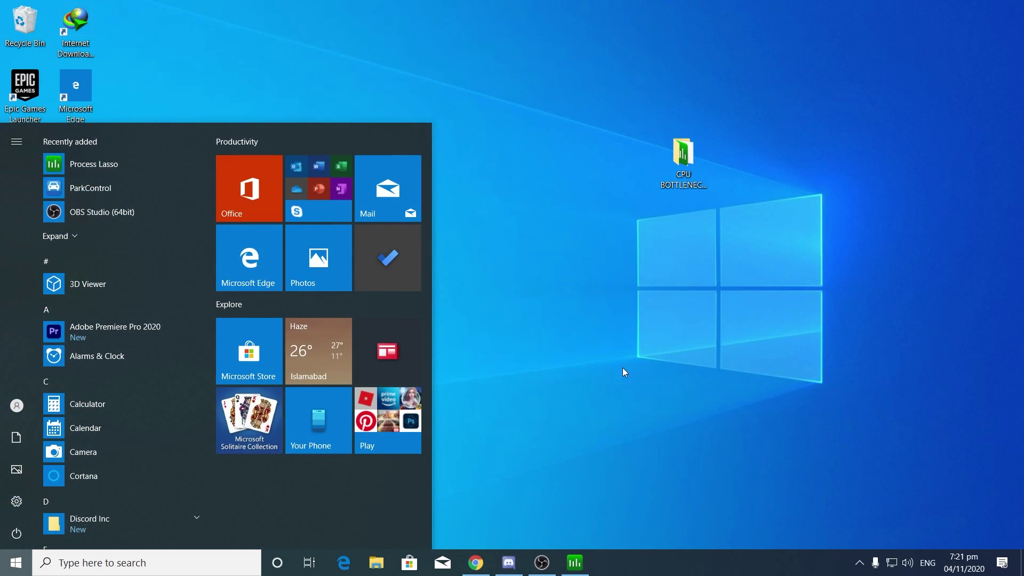
{"action": "left_click", "coordinate": [580, 265]}
Step: Open Device Manager from the computer's System window and bring up the devices under System devices
{"action": "left_click", "coordinate": [102, 563]}
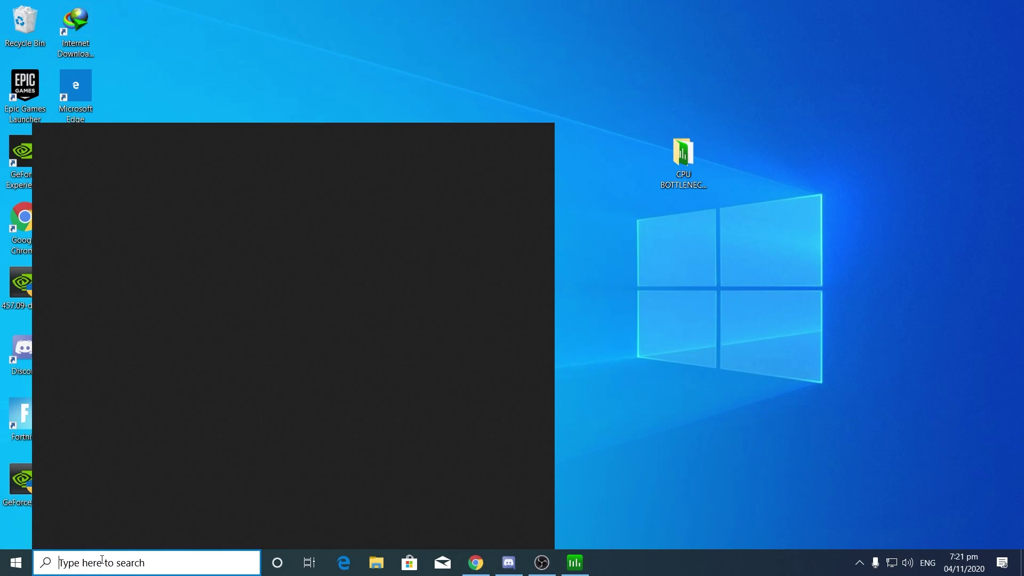
{"action": "type", "text": "thi"}
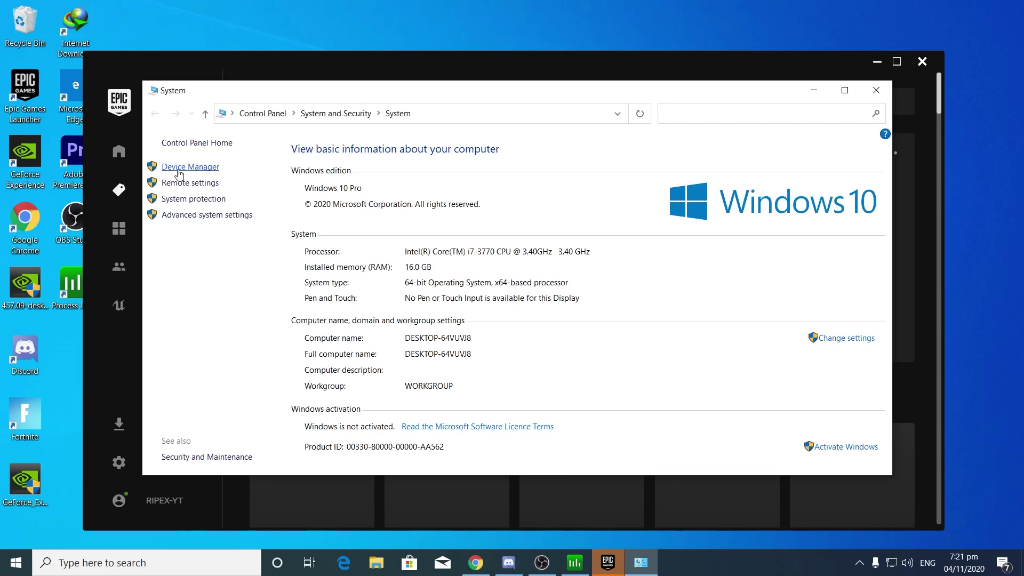
{"action": "left_click", "coordinate": [192, 167]}
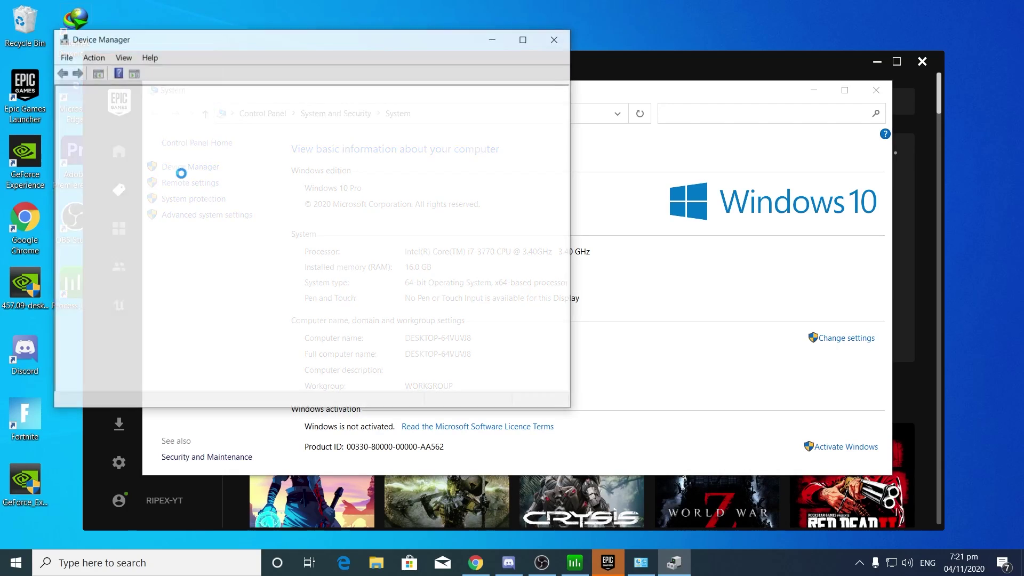
{"action": "scroll", "coordinate": [160, 252], "scroll_direction": "down", "scroll_amount": 8}
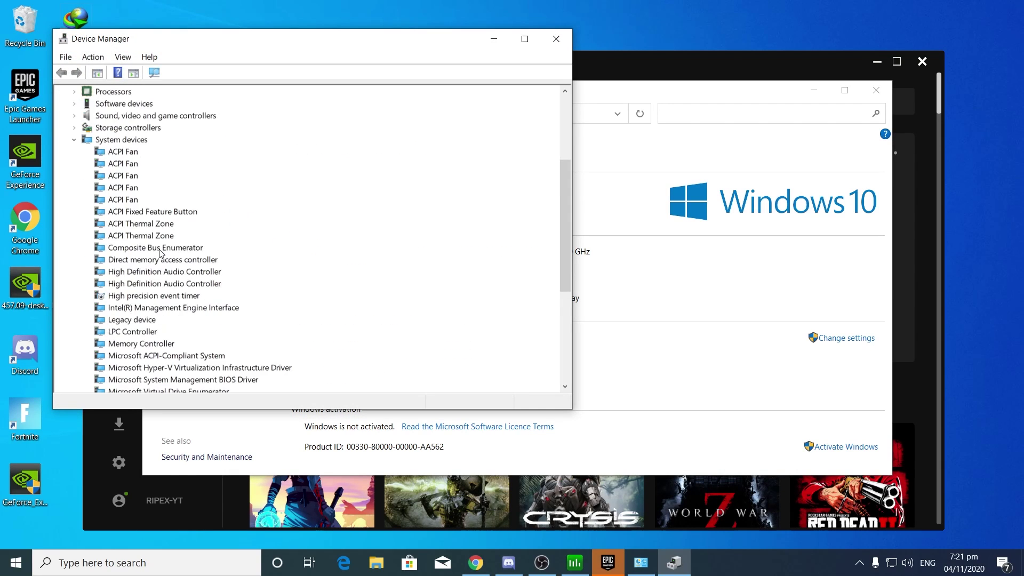
{"action": "scroll", "coordinate": [72, 183], "scroll_direction": "up", "scroll_amount": 3}
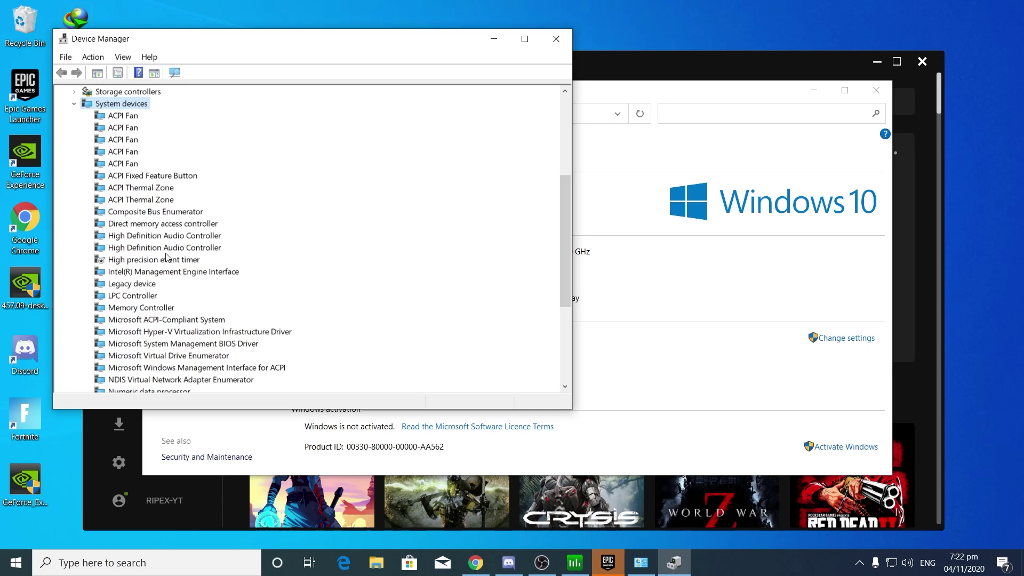
Step: Examine the High precision event timer's properties and its available enable or disable action, and close Device Manager
{"action": "right_click", "coordinate": [133, 262]}
{"action": "left_click", "coordinate": [166, 341]}
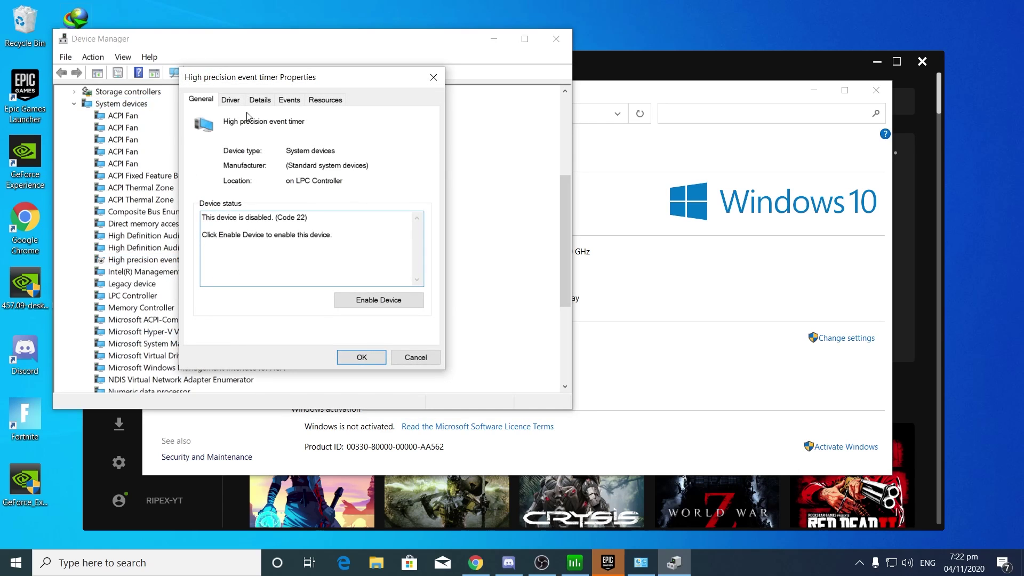
{"action": "left_click", "coordinate": [432, 77]}
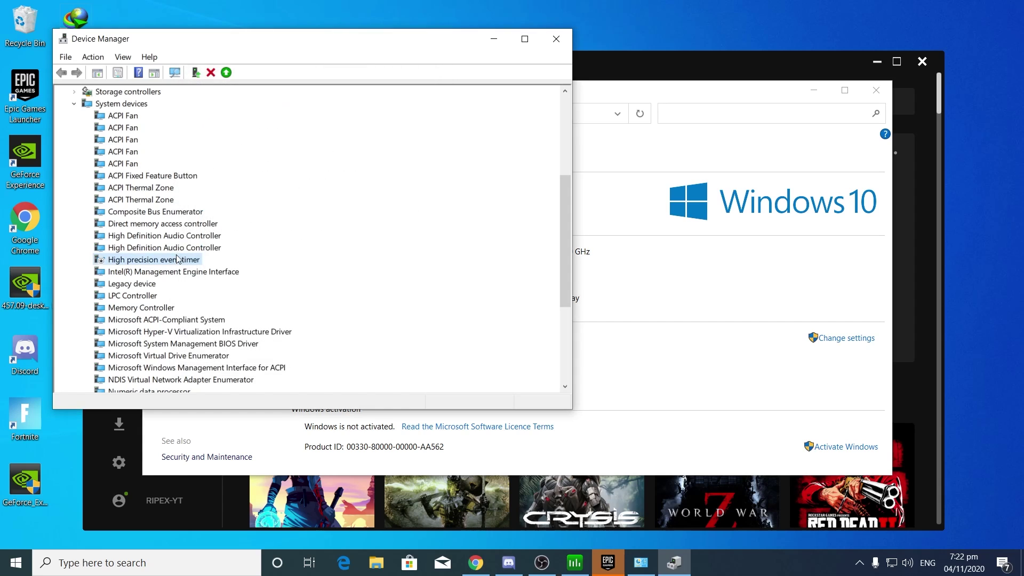
{"action": "right_click", "coordinate": [144, 260]}
{"action": "left_click", "coordinate": [170, 332]}
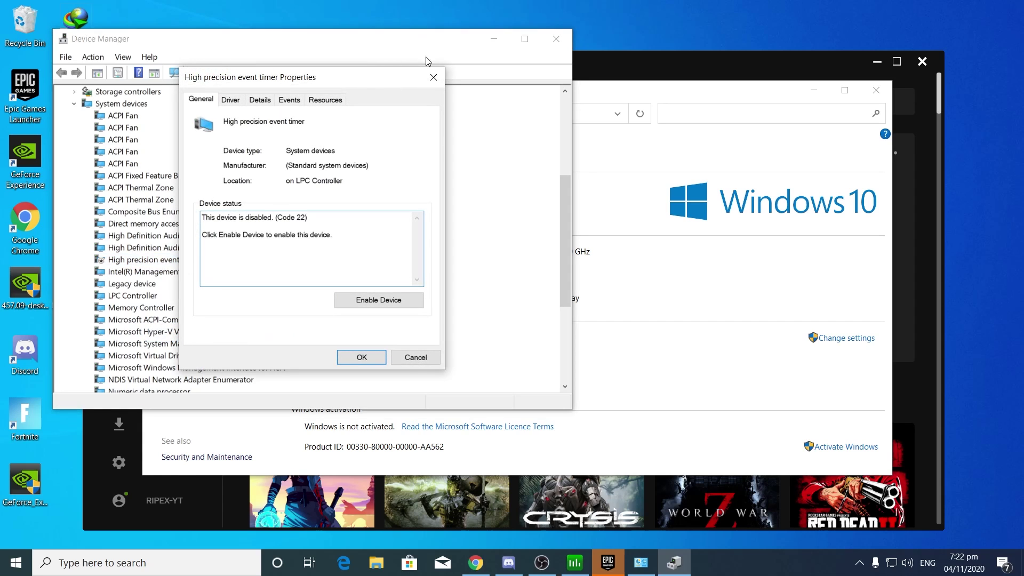
{"action": "left_click", "coordinate": [433, 77]}
{"action": "right_click", "coordinate": [133, 261]}
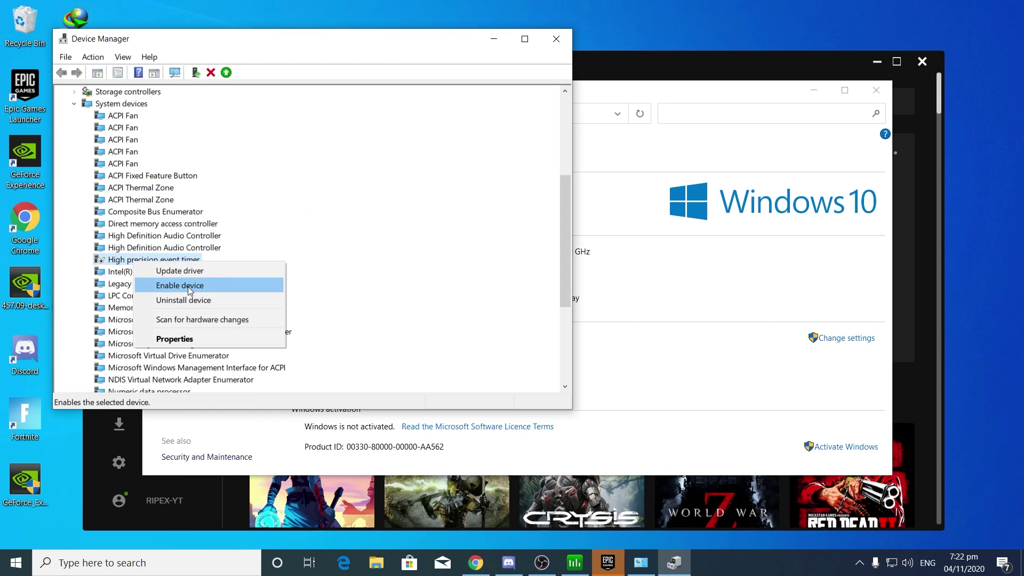
{"action": "left_click", "coordinate": [373, 265]}
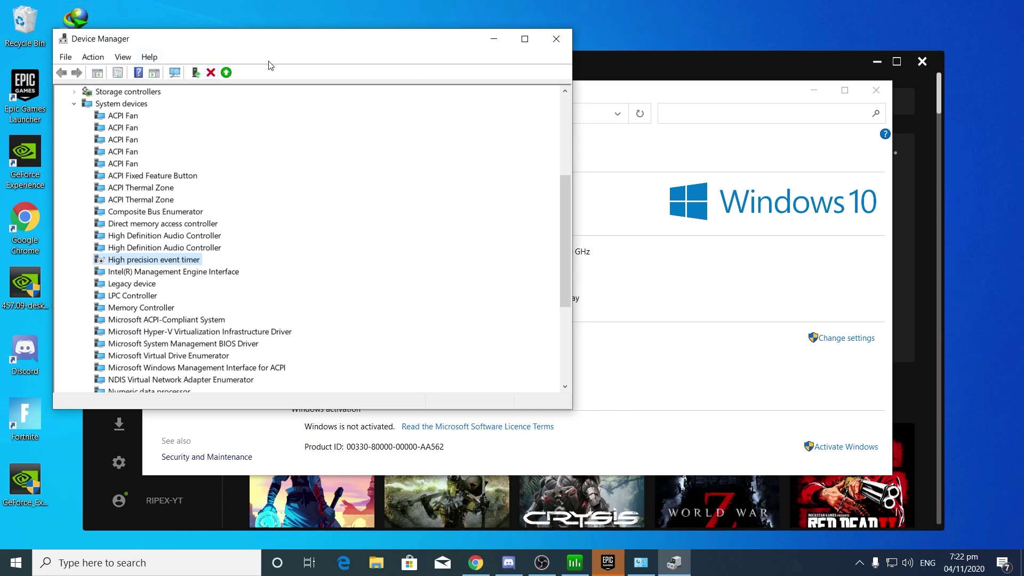
{"action": "left_click", "coordinate": [556, 38]}
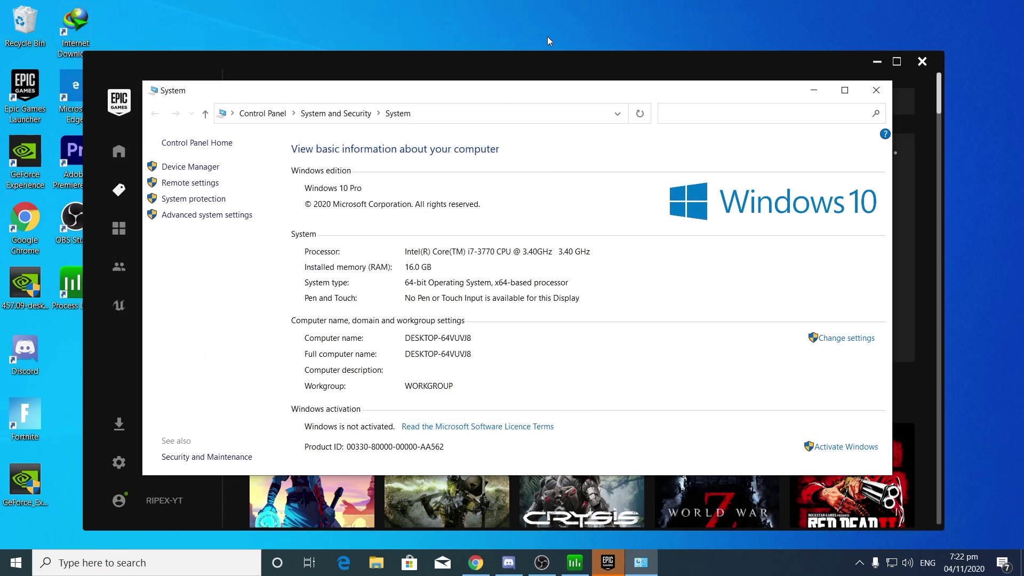
Step: Try custom visual effects in Performance Options with thumbnails instead of icons, shadows under windows and smooth screen font edges, and cancel the dialog
{"action": "left_click", "coordinate": [197, 215]}
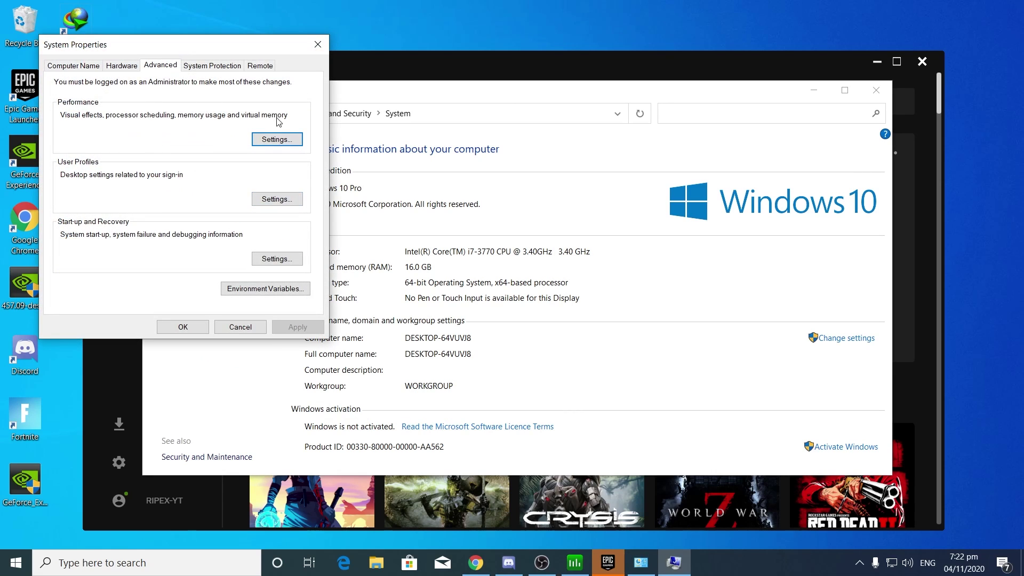
{"action": "left_click", "coordinate": [276, 140]}
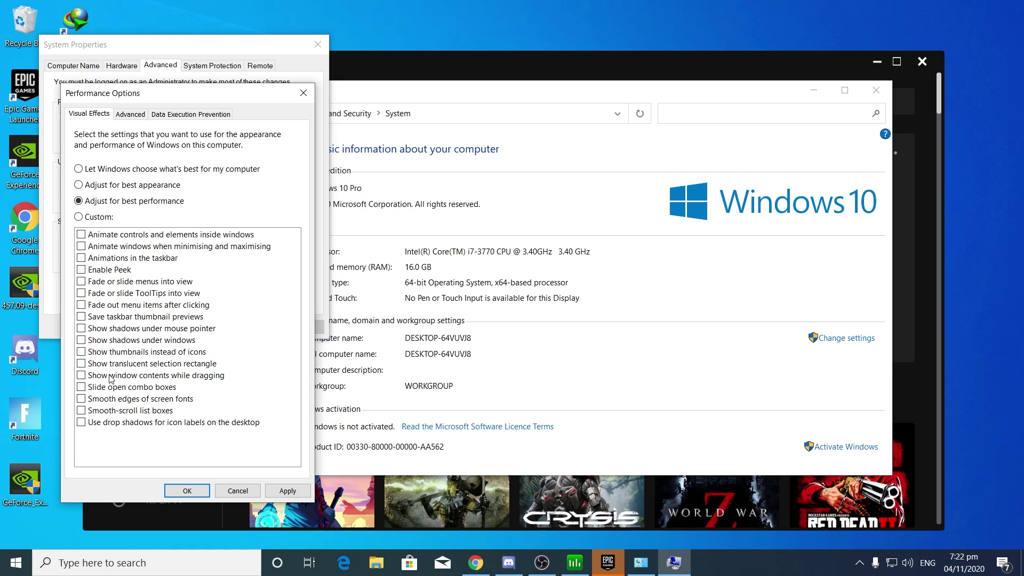
{"action": "left_click", "coordinate": [86, 352]}
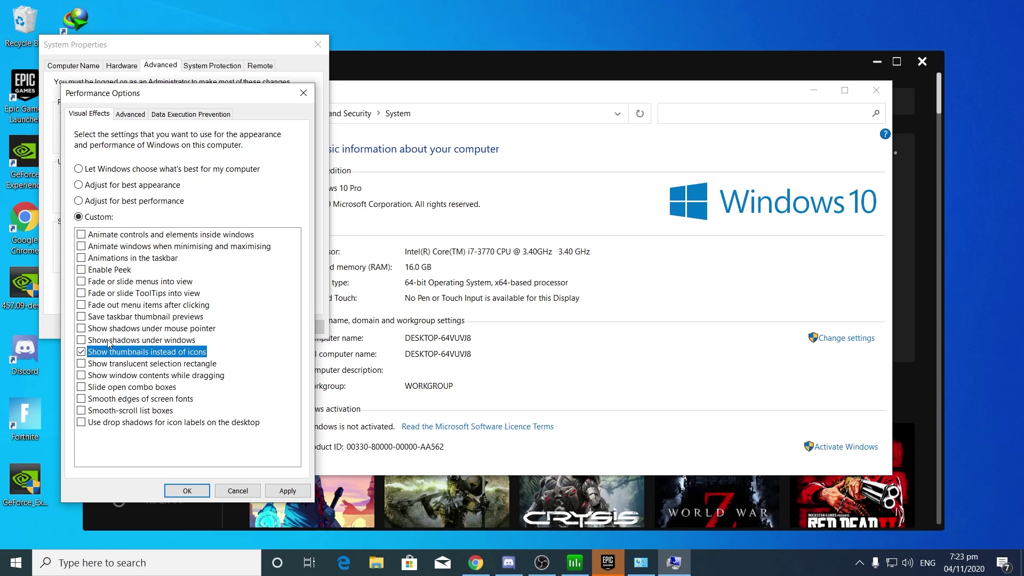
{"action": "left_click", "coordinate": [108, 341]}
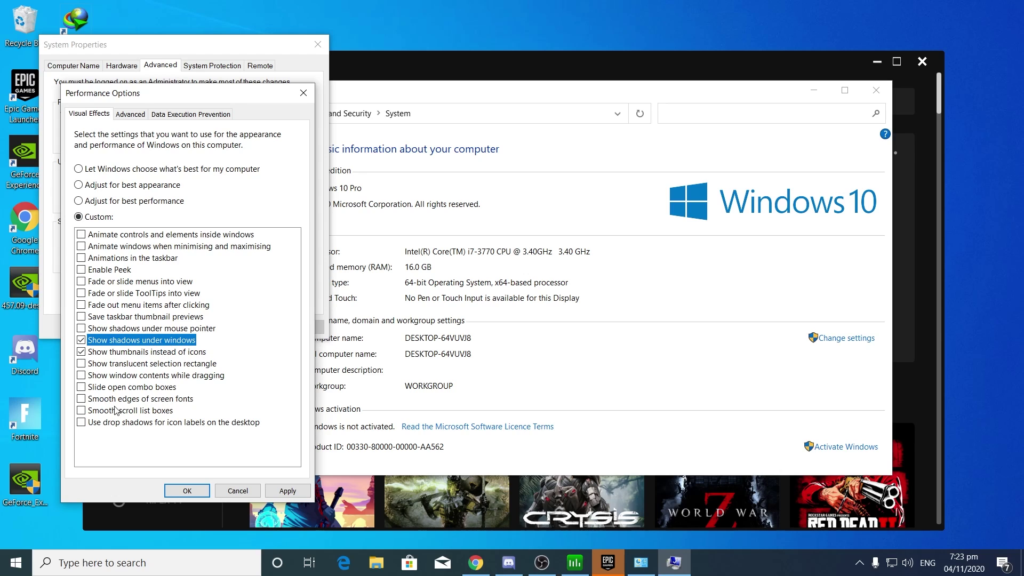
{"action": "left_click", "coordinate": [100, 399]}
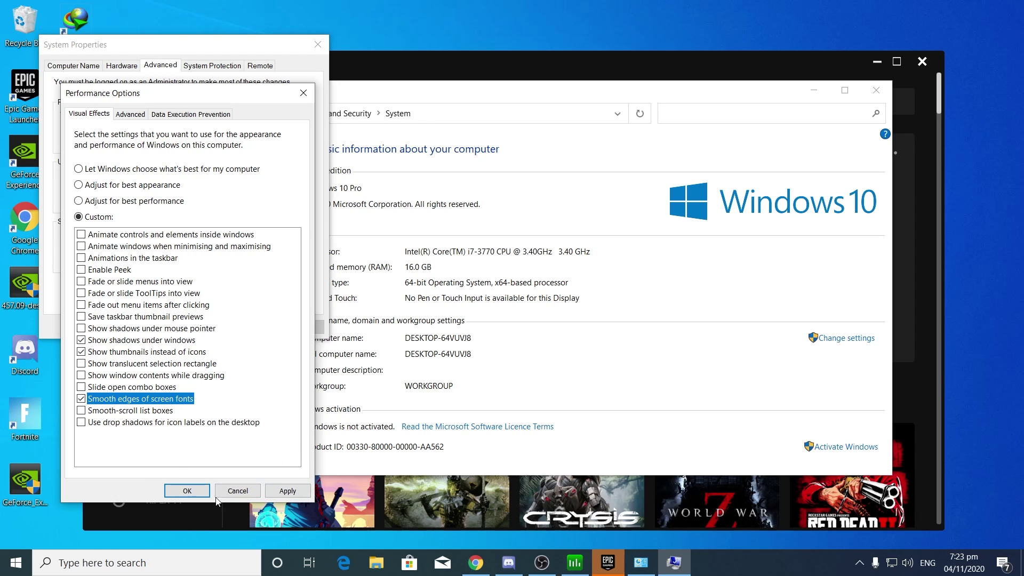
{"action": "left_click", "coordinate": [238, 490]}
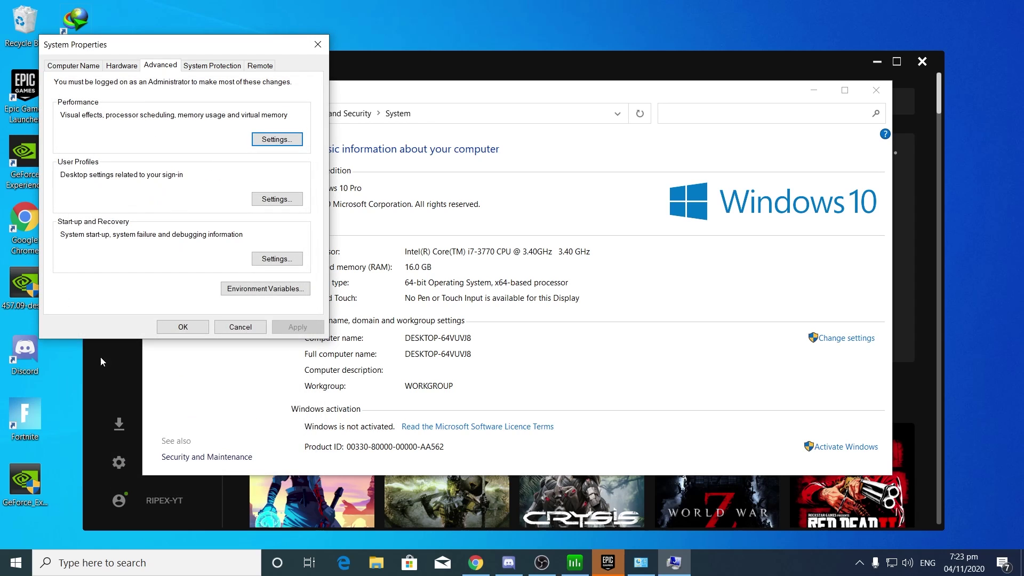
Step: Close the System Properties and System windows and bring up the Windows power options for restarting the computer
{"action": "left_click", "coordinate": [192, 329]}
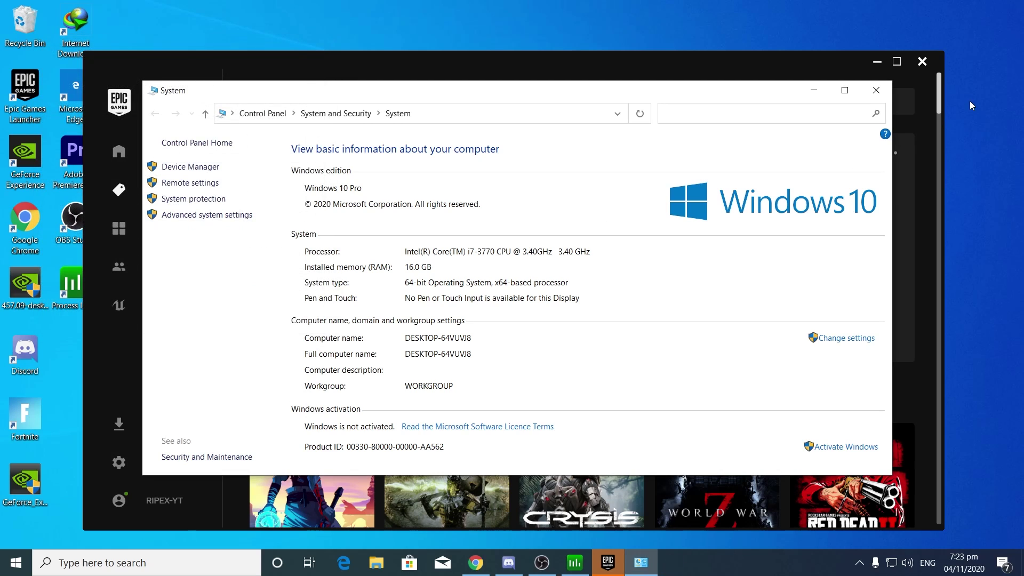
{"action": "left_click", "coordinate": [875, 90]}
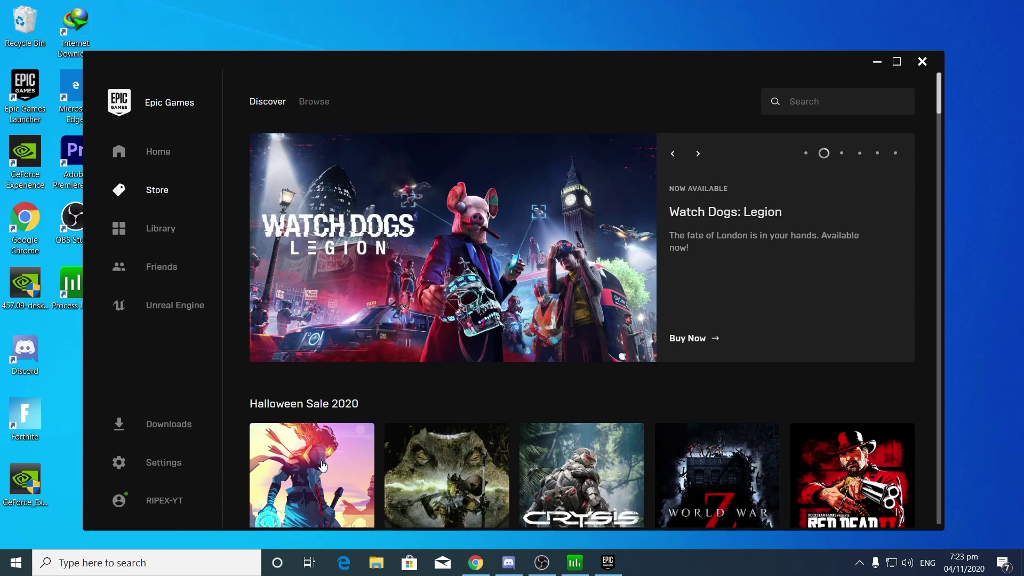
{"action": "left_click", "coordinate": [16, 563]}
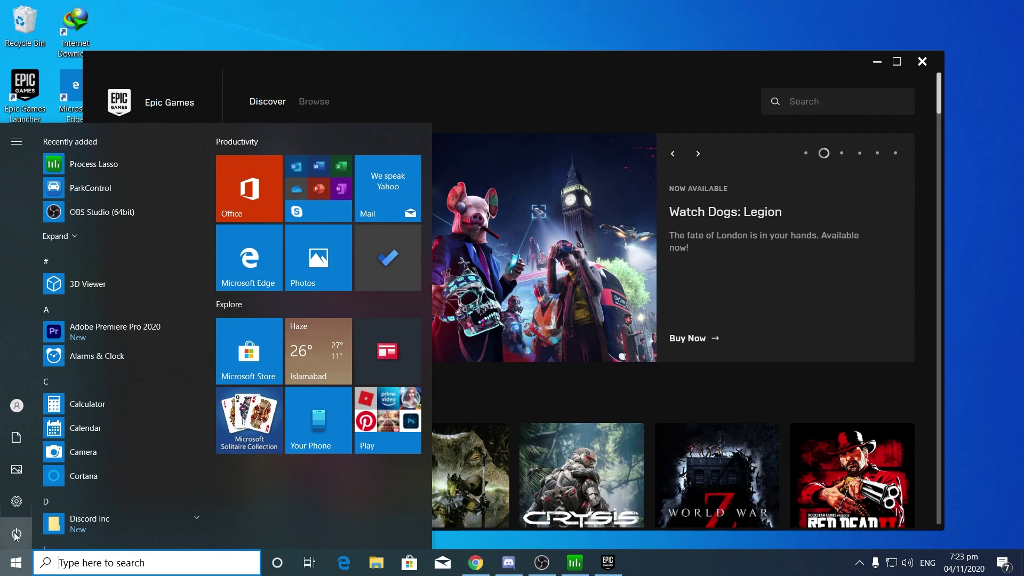
{"action": "mouse_move", "coordinate": [15, 536]}
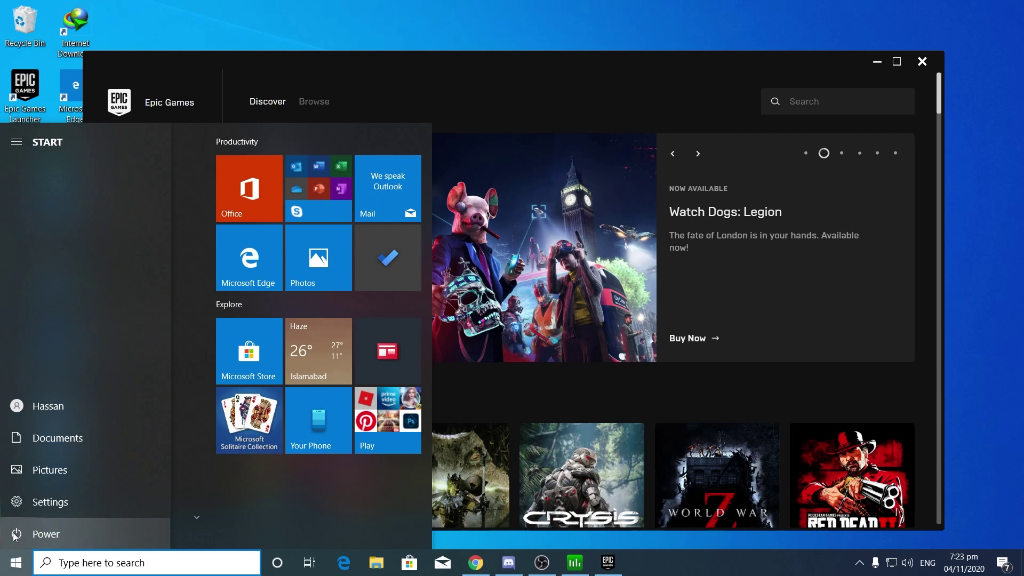